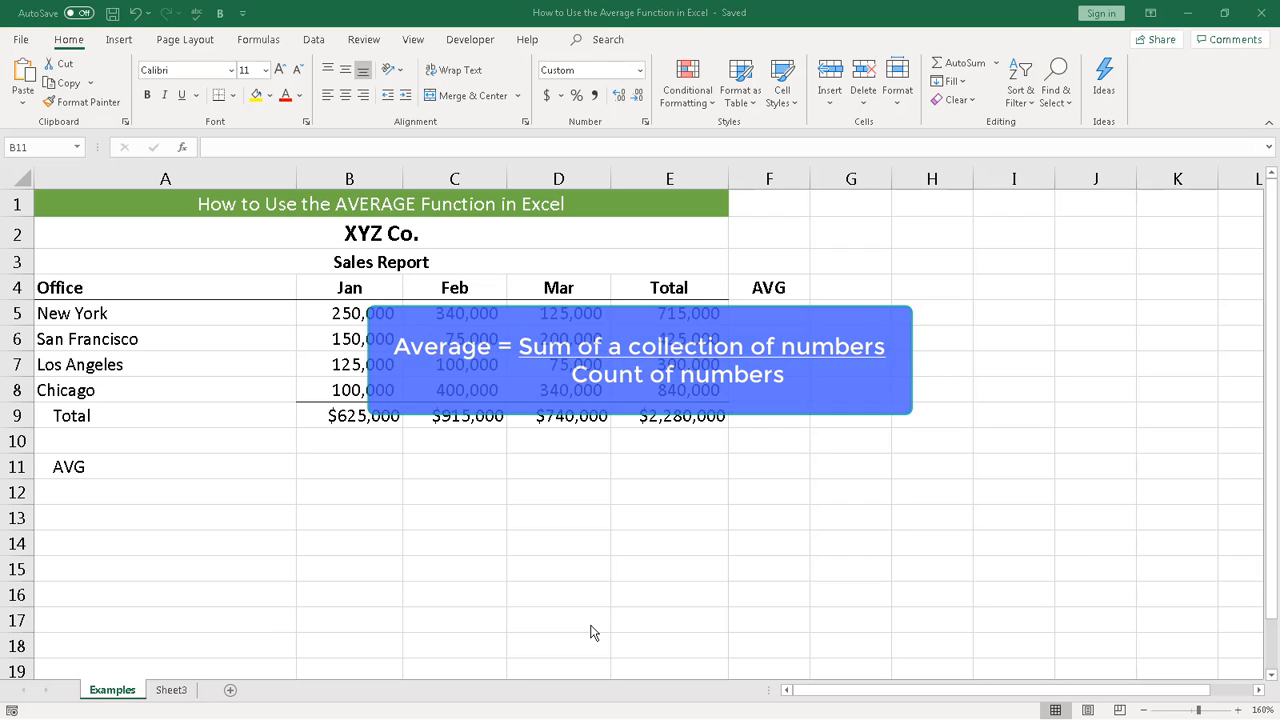
Calculate the January average in cell B11 manually with the formula =(B5+B6+B7+B8)/4.
{"action": "left_click", "coordinate": [321, 468]}
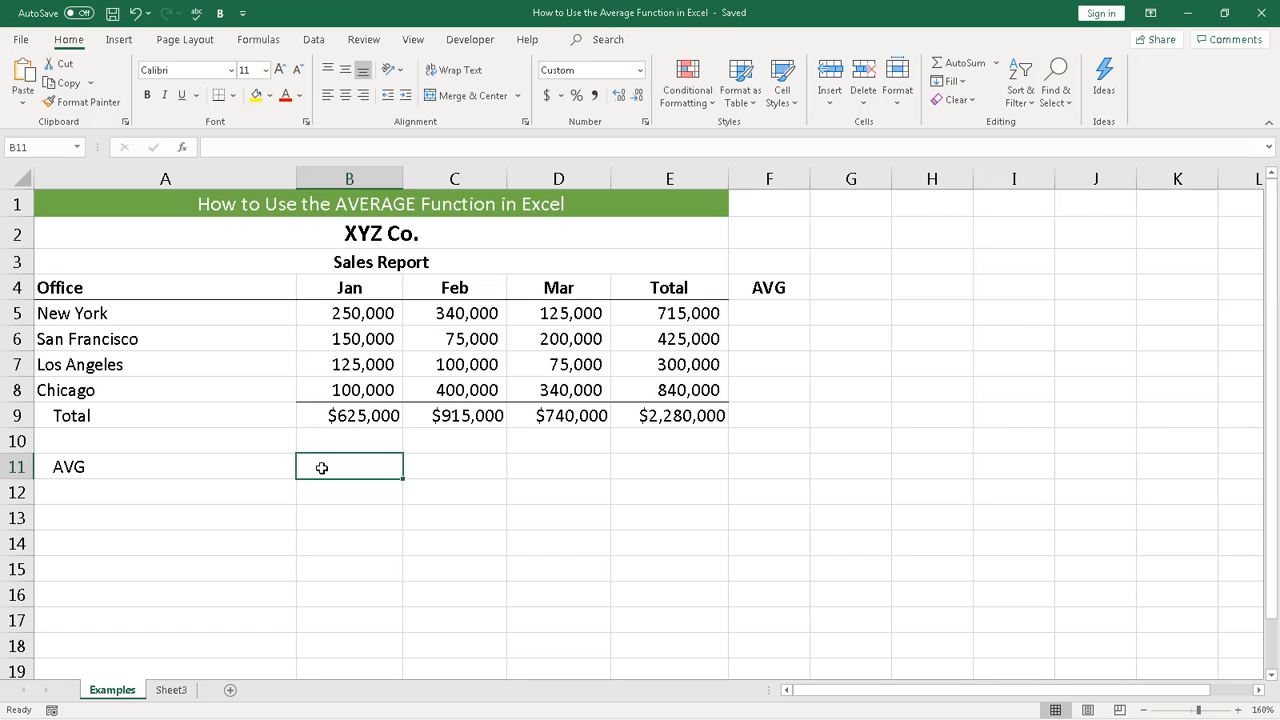
{"action": "type", "text": "=("}
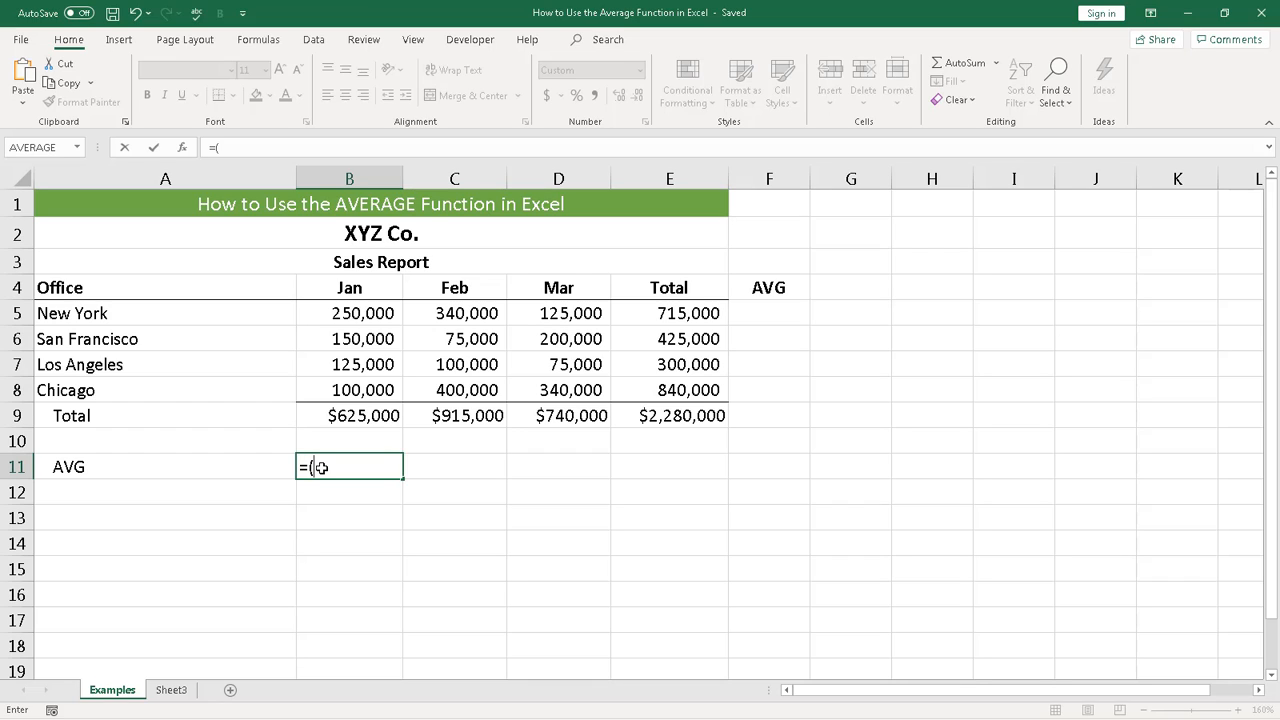
{"action": "left_click", "coordinate": [365, 313]}
{"action": "type", "text": "+"}
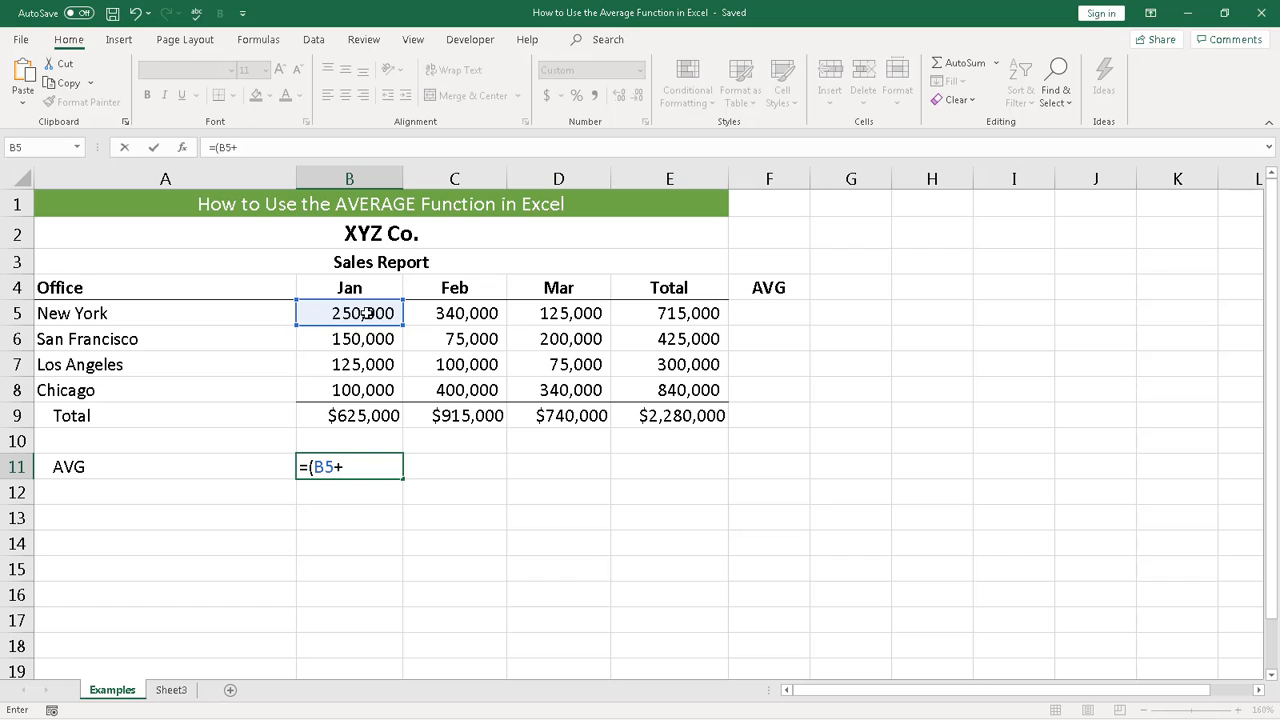
{"action": "left_click", "coordinate": [361, 339]}
{"action": "type", "text": "+"}
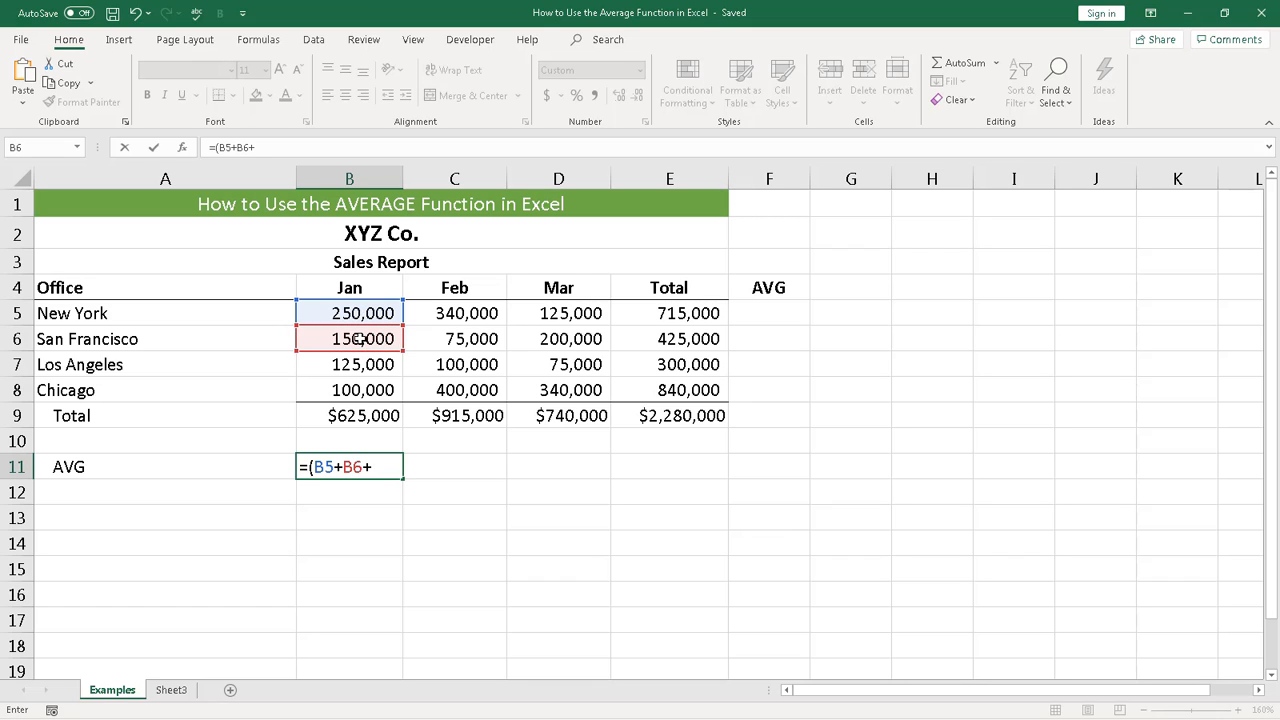
{"action": "left_click", "coordinate": [366, 364]}
{"action": "type", "text": "+"}
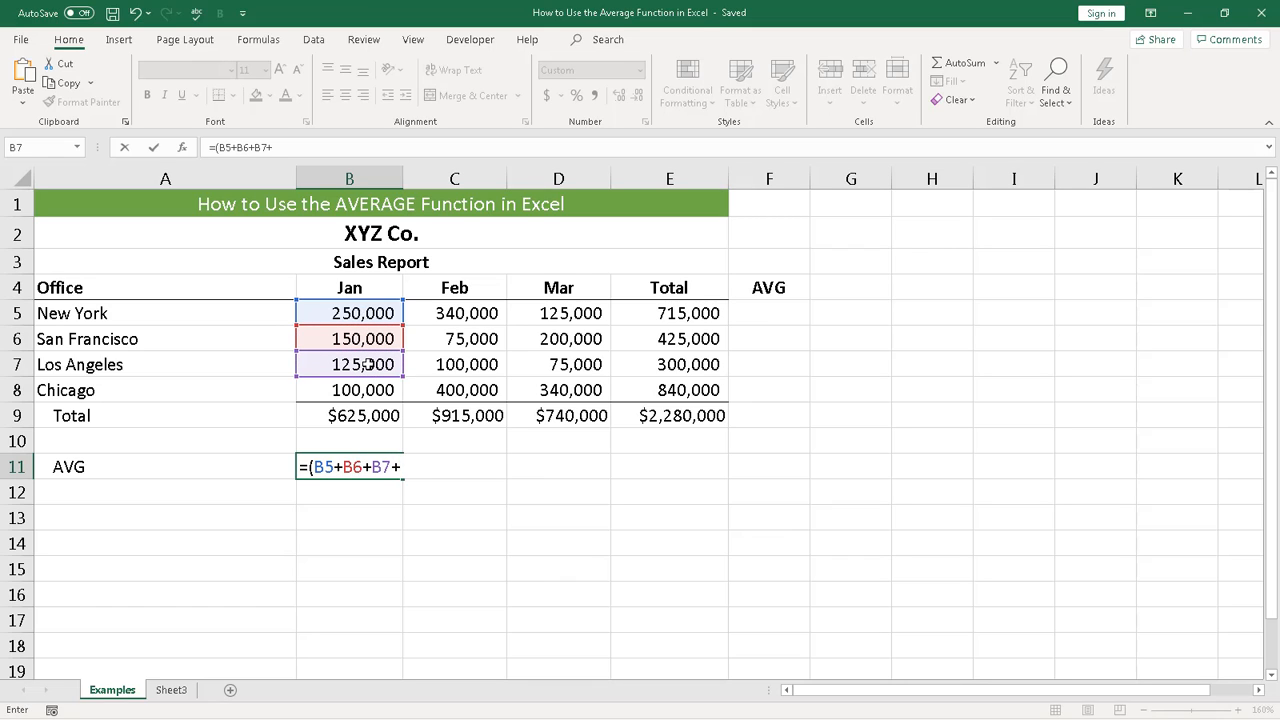
{"action": "left_click", "coordinate": [358, 390]}
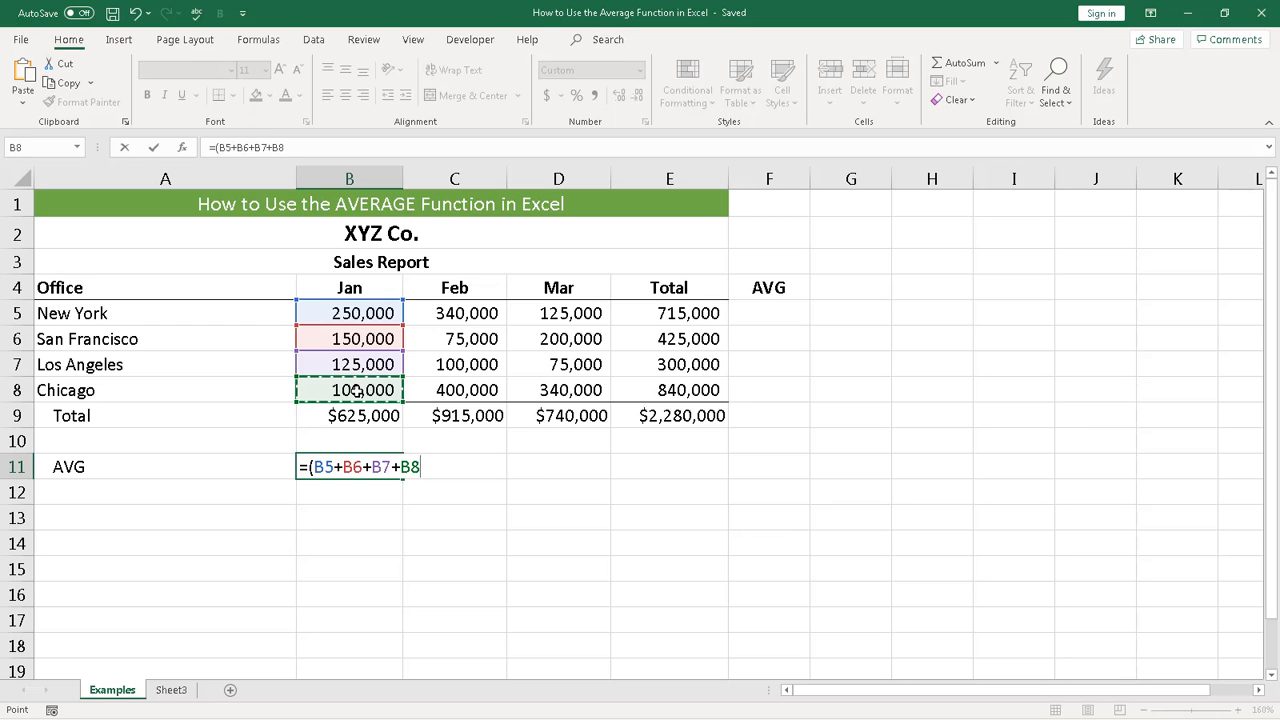
{"action": "type", "text": ")"}
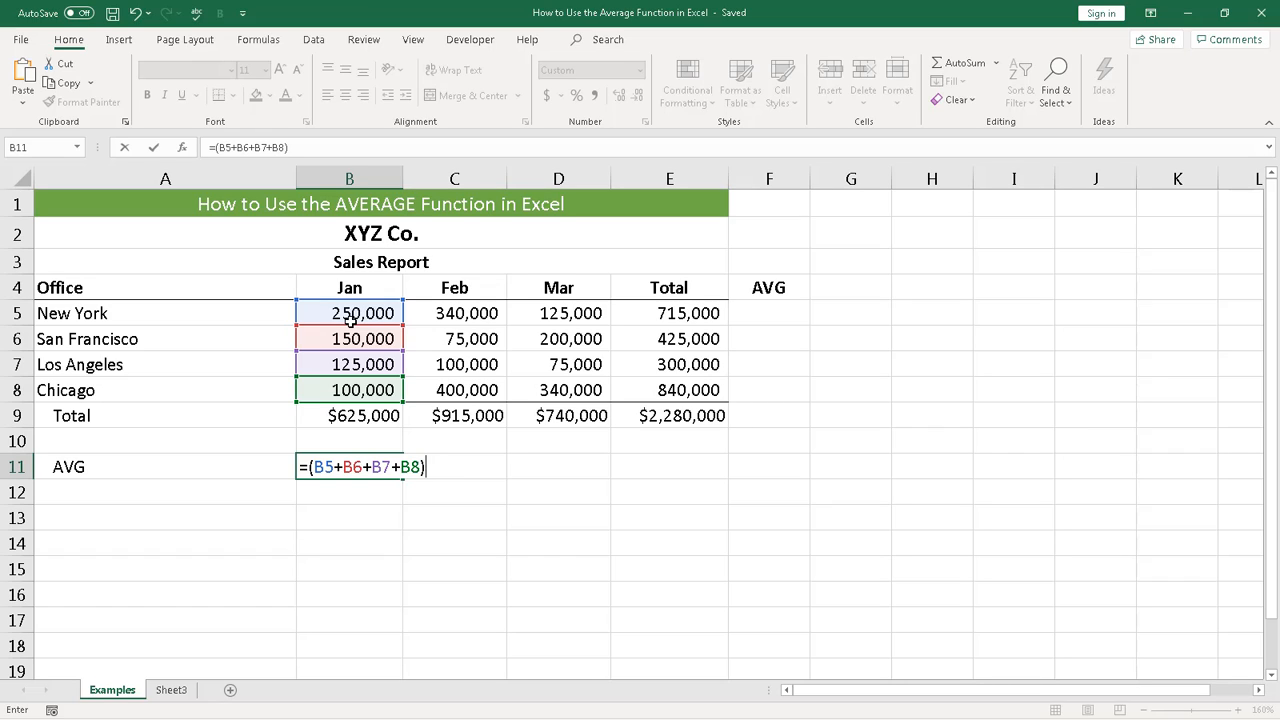
{"action": "type", "text": "/"}
{"action": "type", "text": "4"}
{"action": "key", "text": "Tab"}
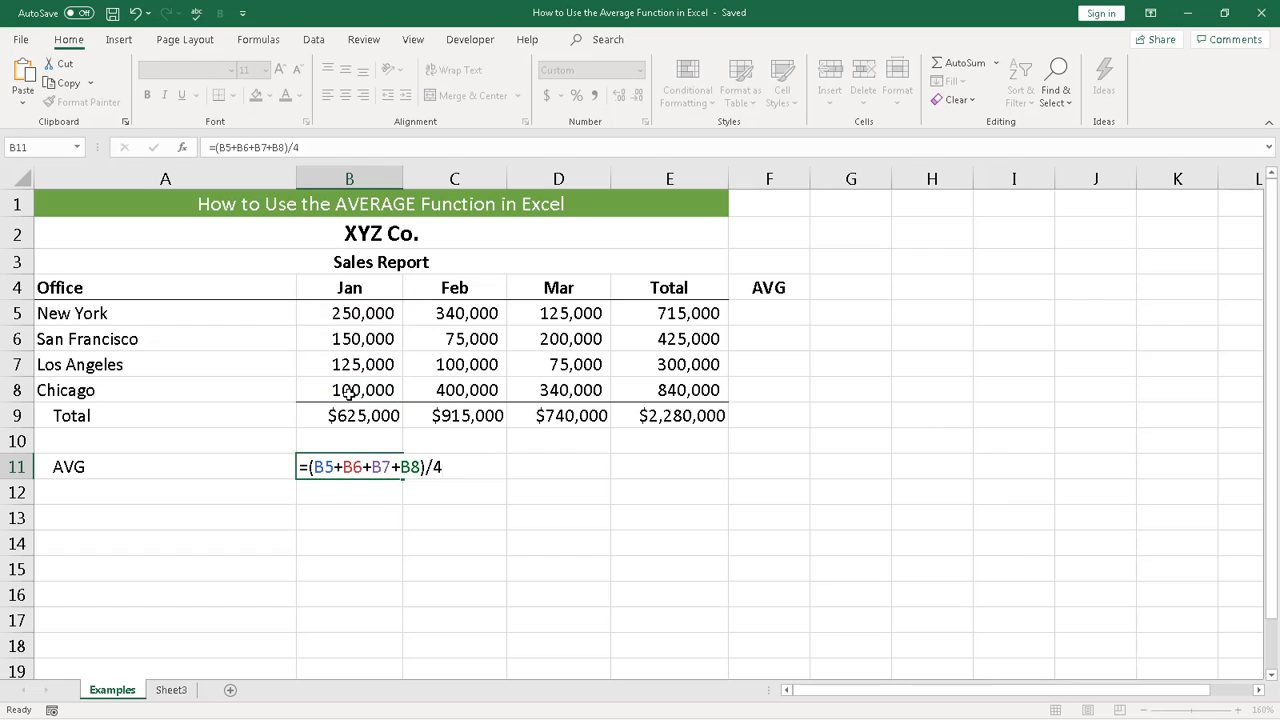
{"action": "left_click", "coordinate": [343, 468]}
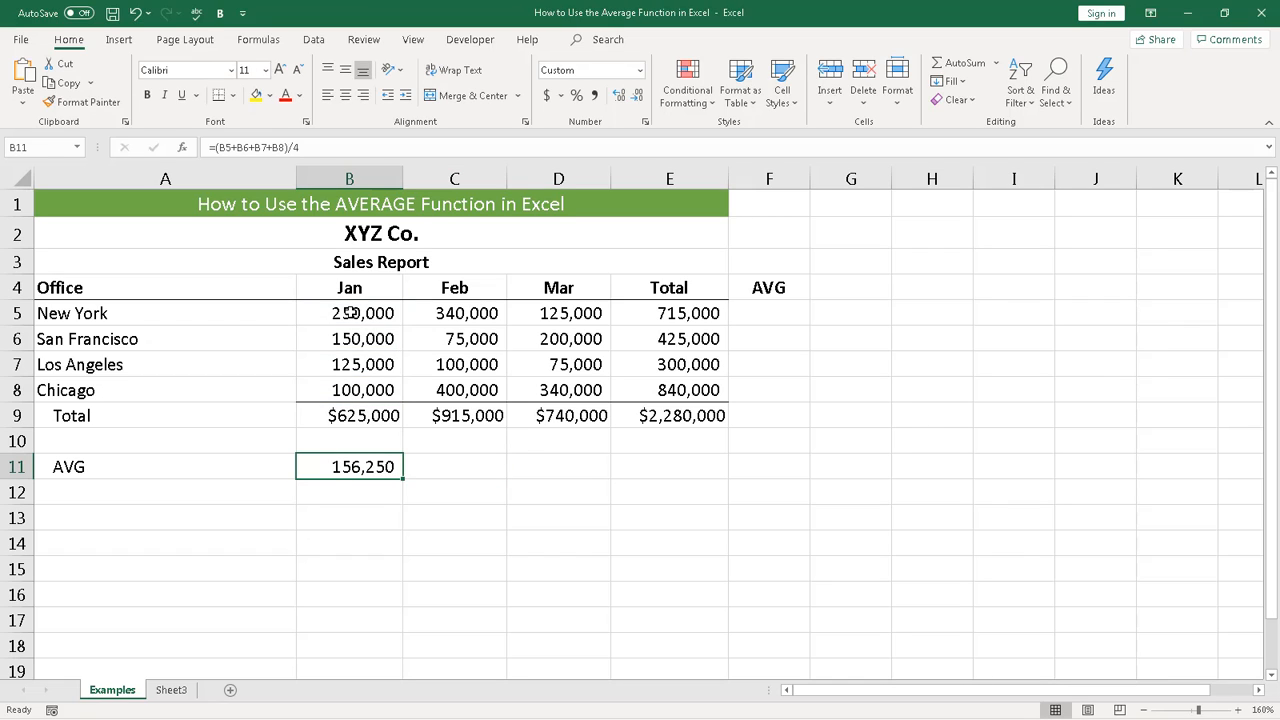
{"action": "left_click_drag", "start_coordinate": [350, 313], "coordinate": [371, 391]}
{"action": "left_click", "coordinate": [466, 652]}
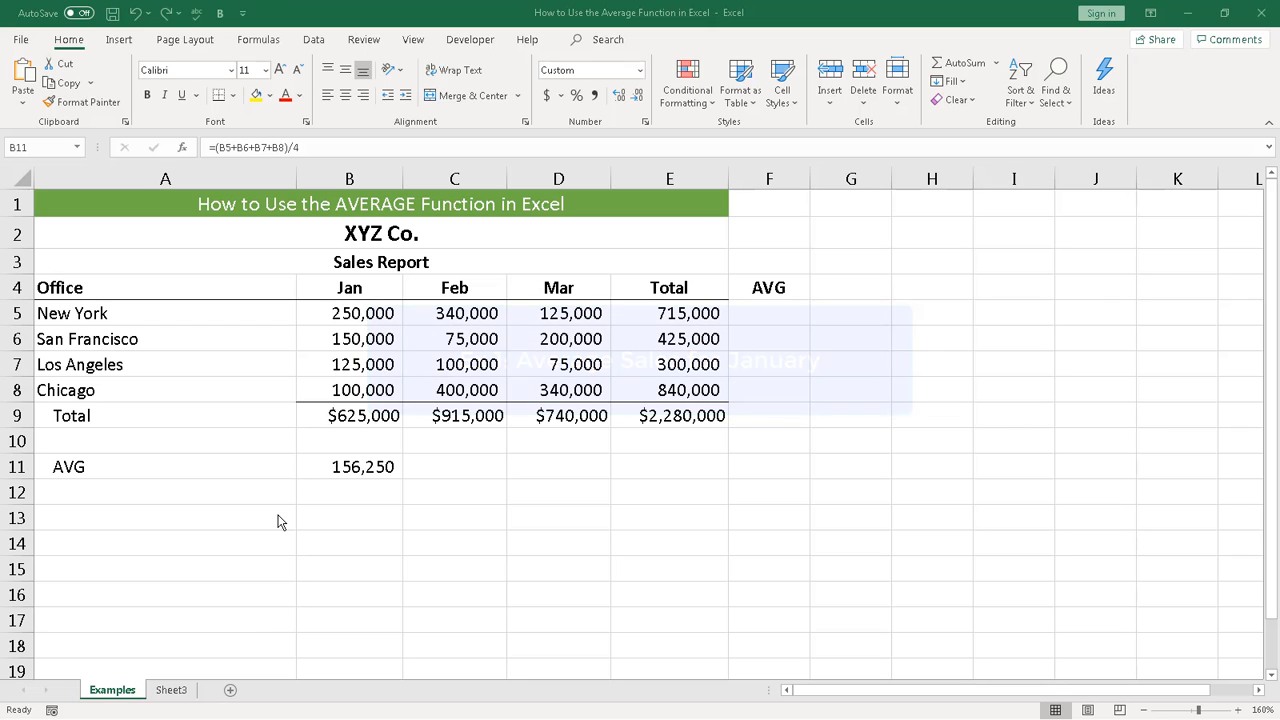
Clear the manual formula from cell B11 and enter =AVERAGE(B5:B8) for the January sales average.
{"action": "left_click", "coordinate": [345, 463]}
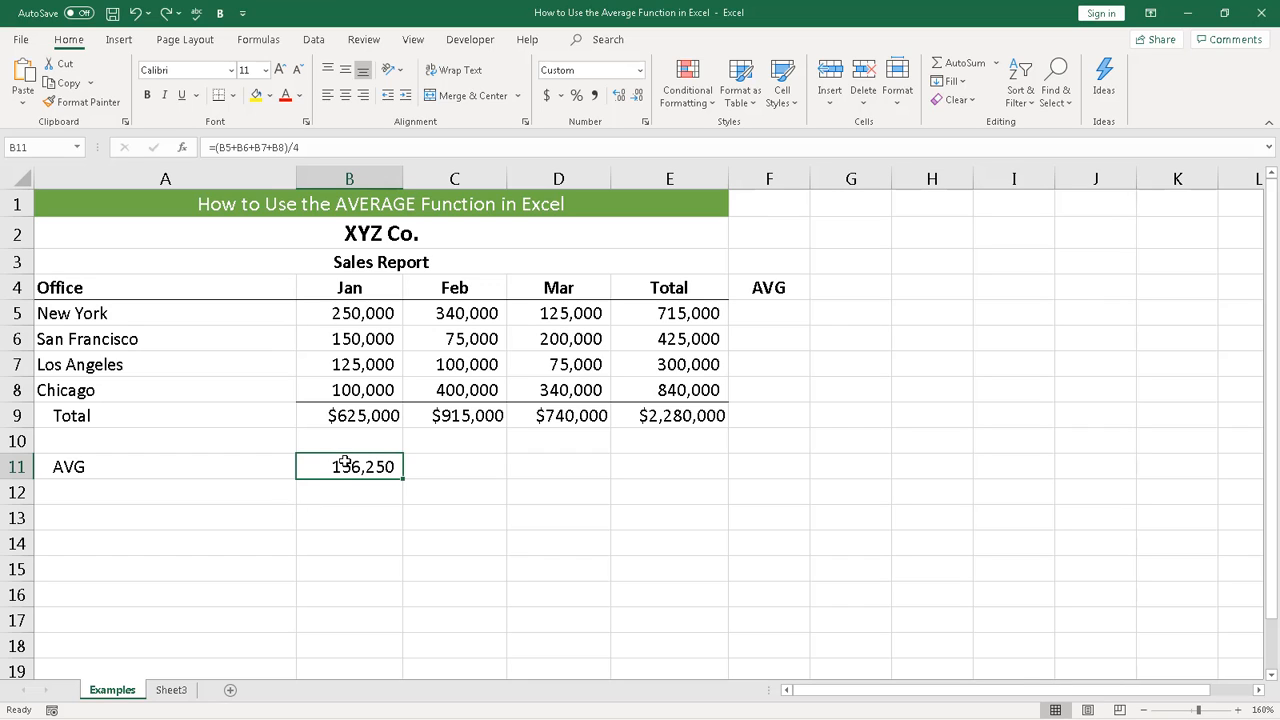
{"action": "key", "text": "Delete"}
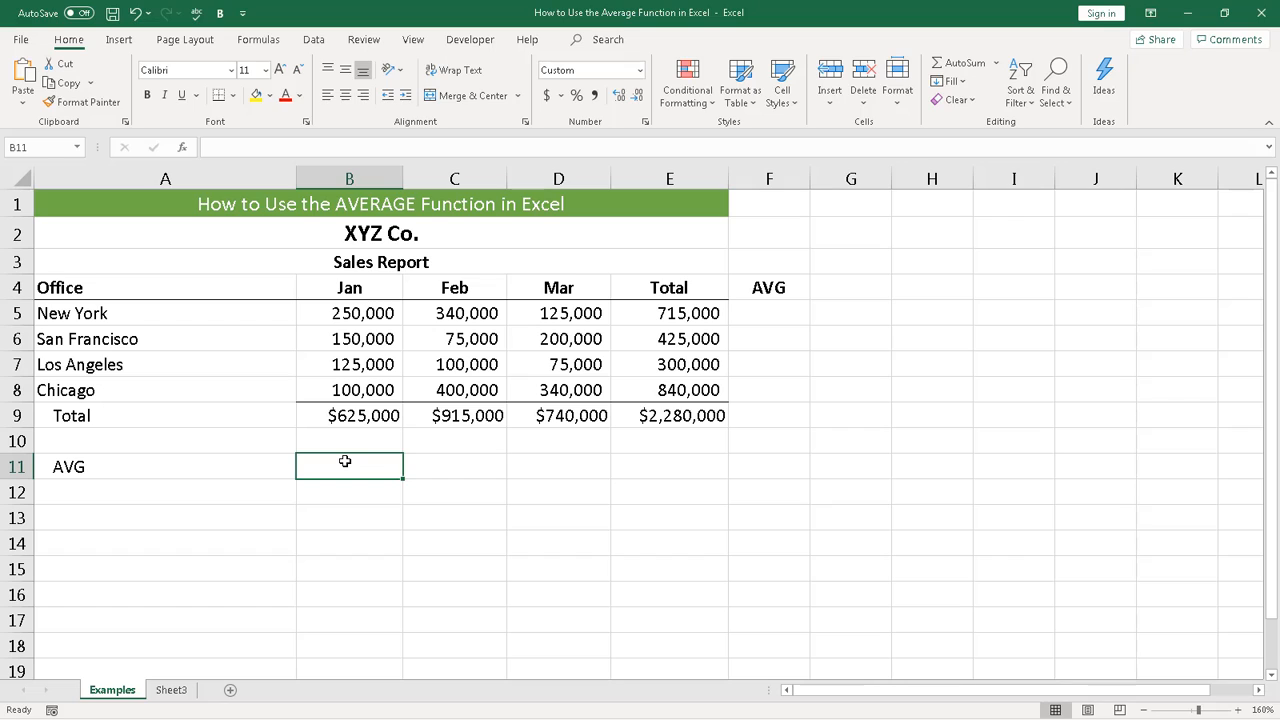
{"action": "type", "text": "=AVE"}
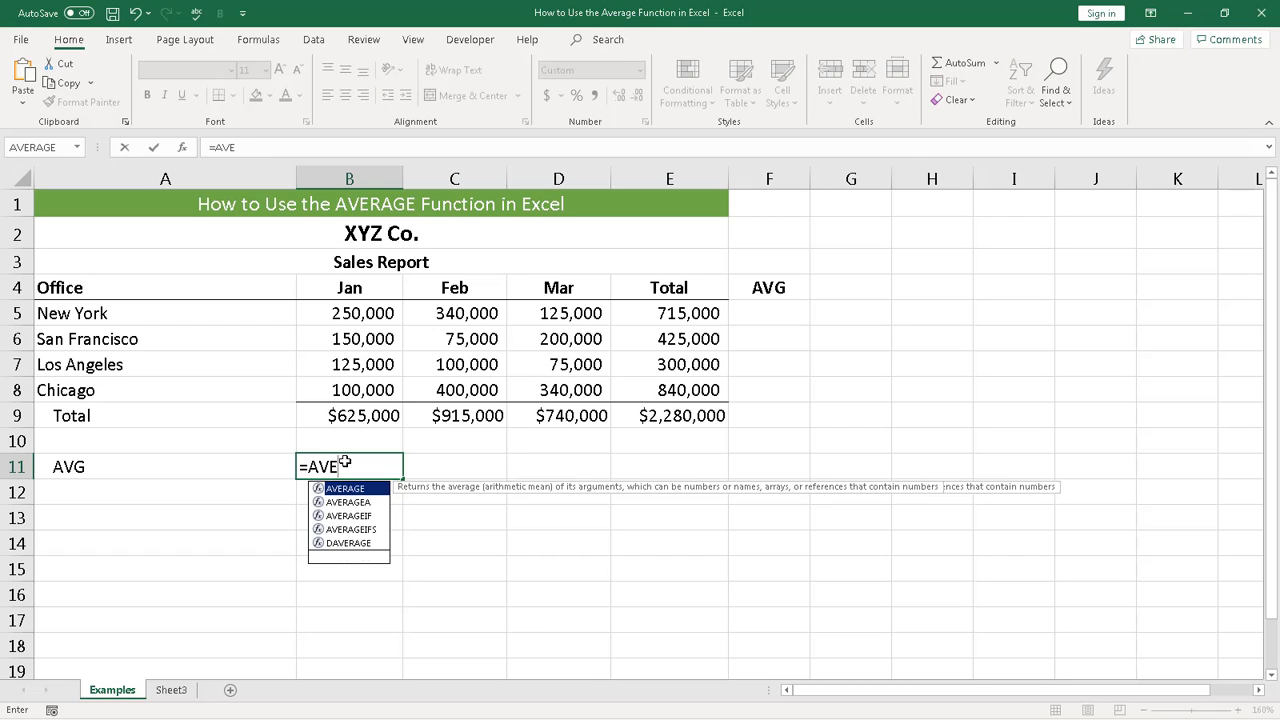
{"action": "type", "text": "RAGE"}
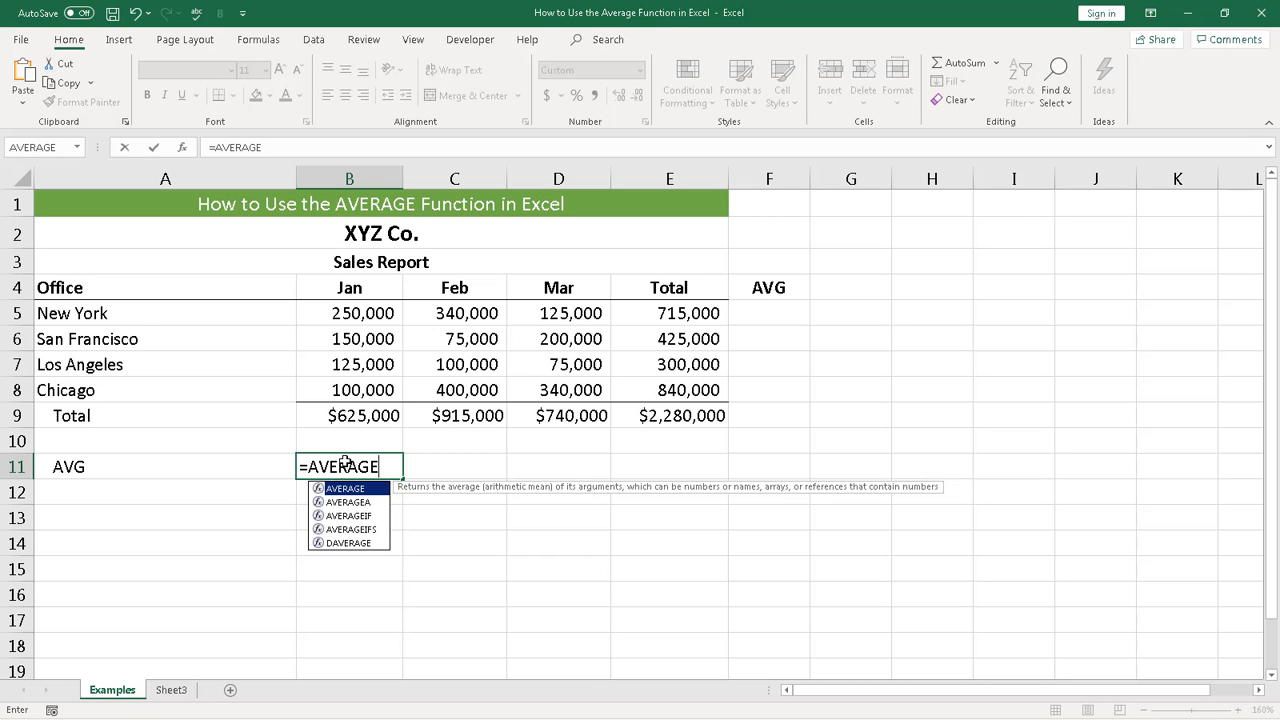
{"action": "type", "text": "("}
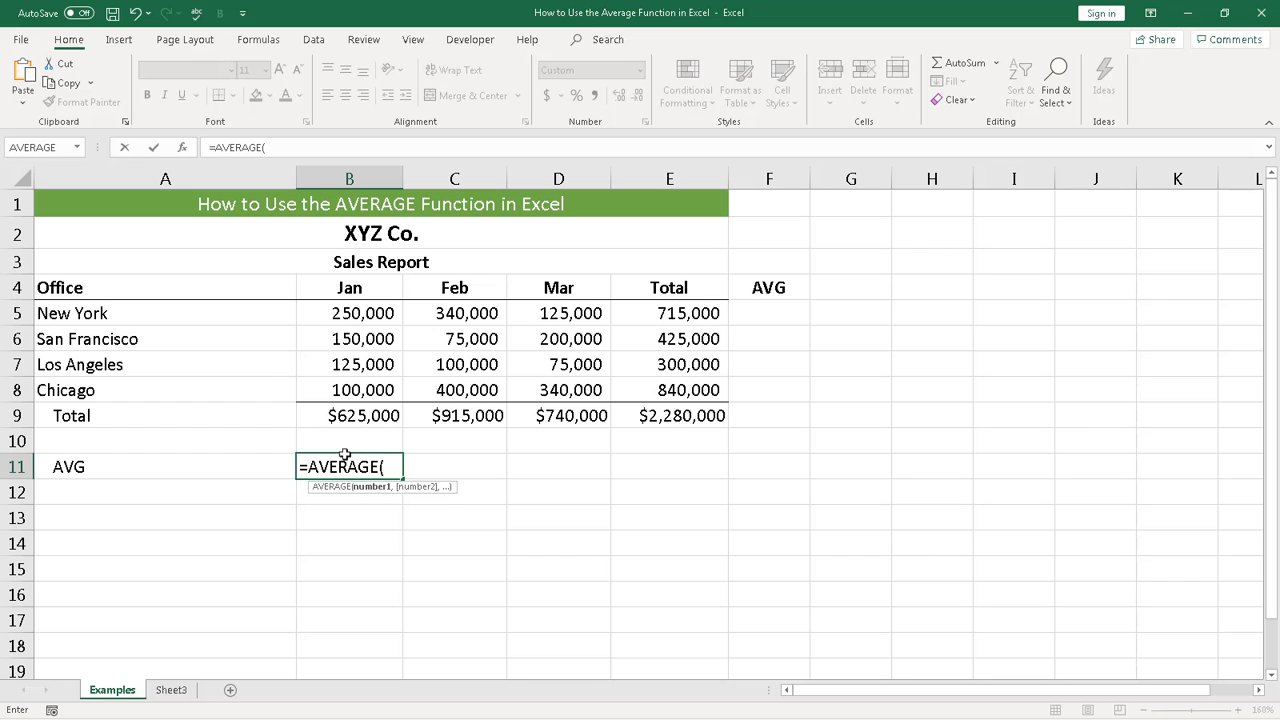
{"action": "left_click_drag", "start_coordinate": [341, 316], "coordinate": [350, 388]}
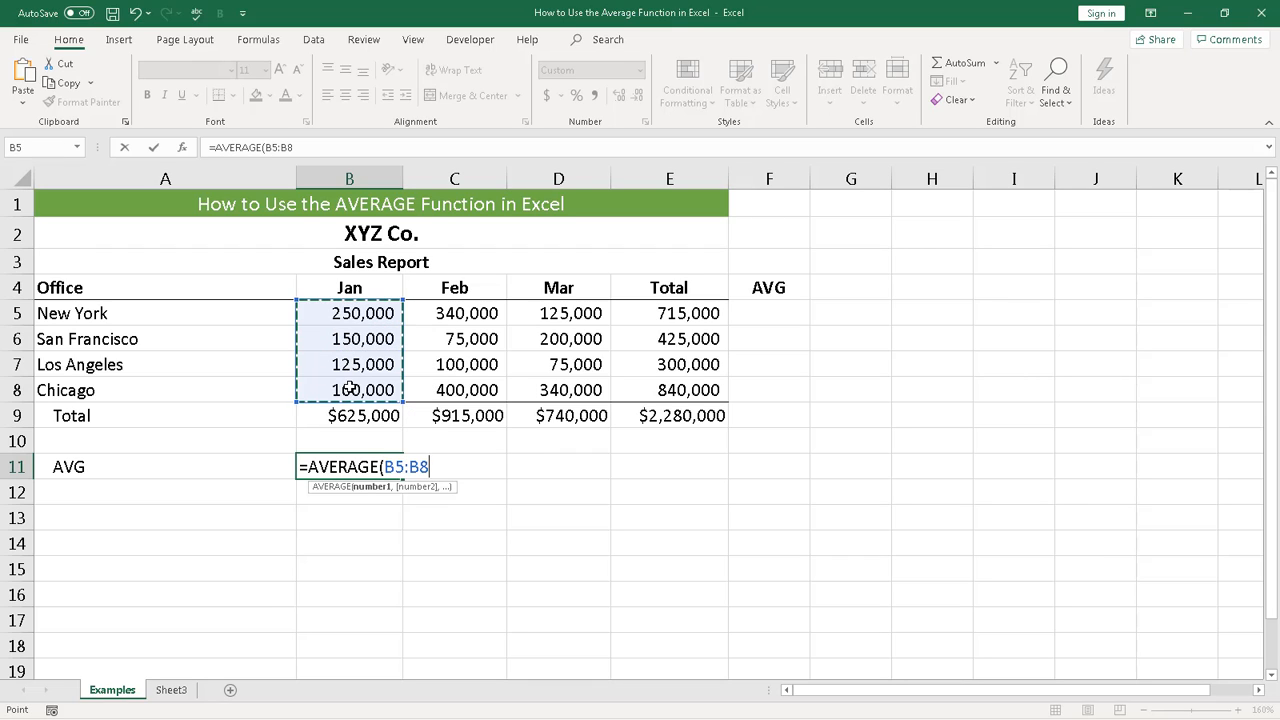
{"action": "type", "text": ")"}
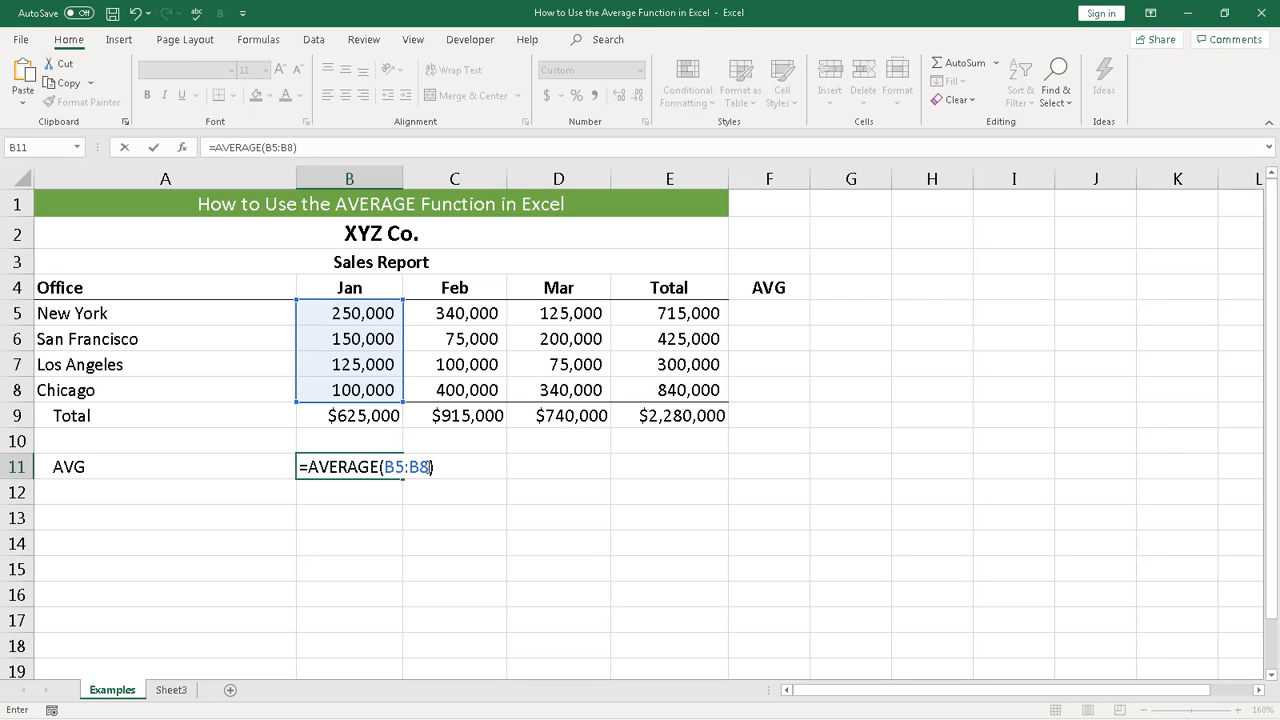
{"action": "left_click", "coordinate": [428, 467]}
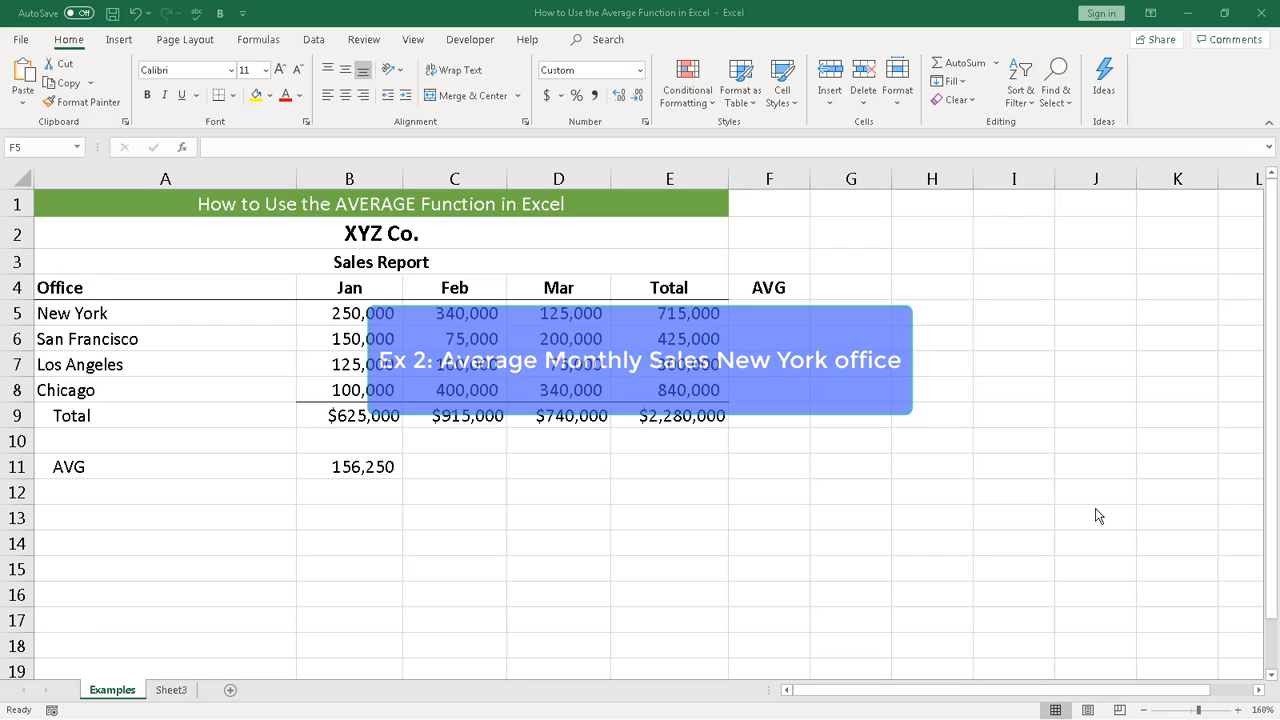
Enter =AVERAGE(B5:D5) in cell F5 to average the New York office's monthly sales.
{"action": "left_click", "coordinate": [774, 313]}
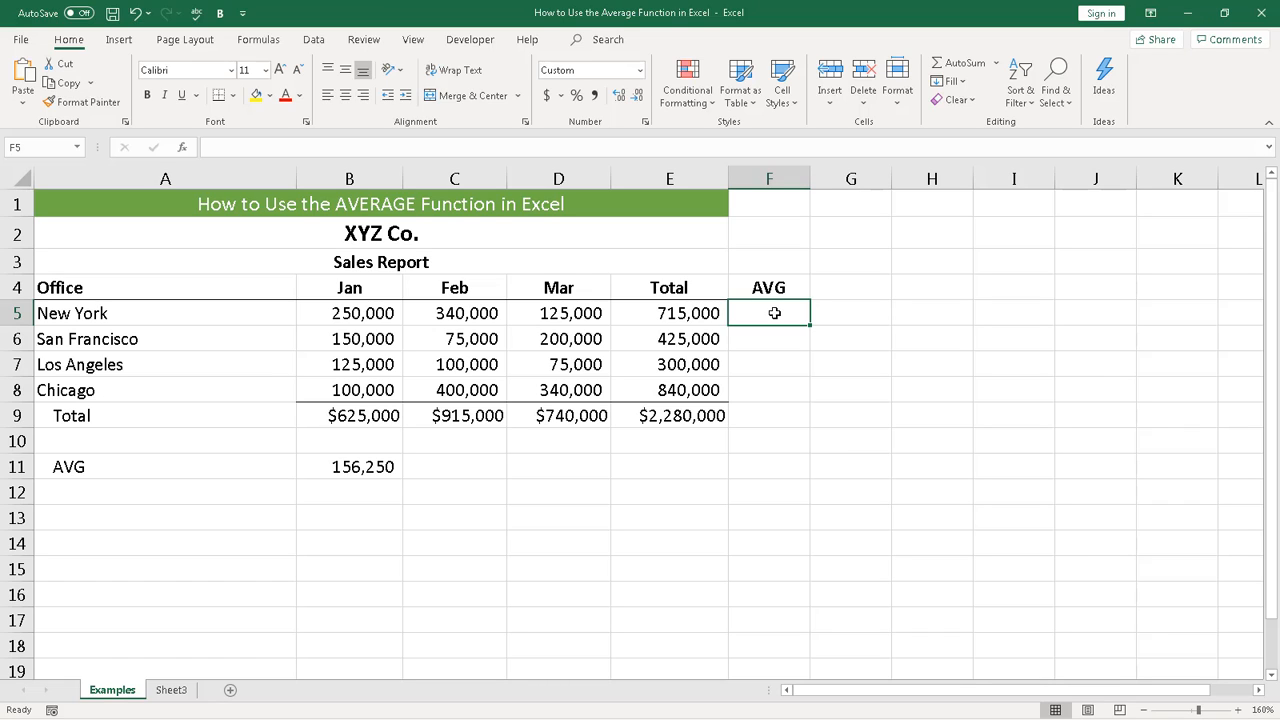
{"action": "type", "text": "="}
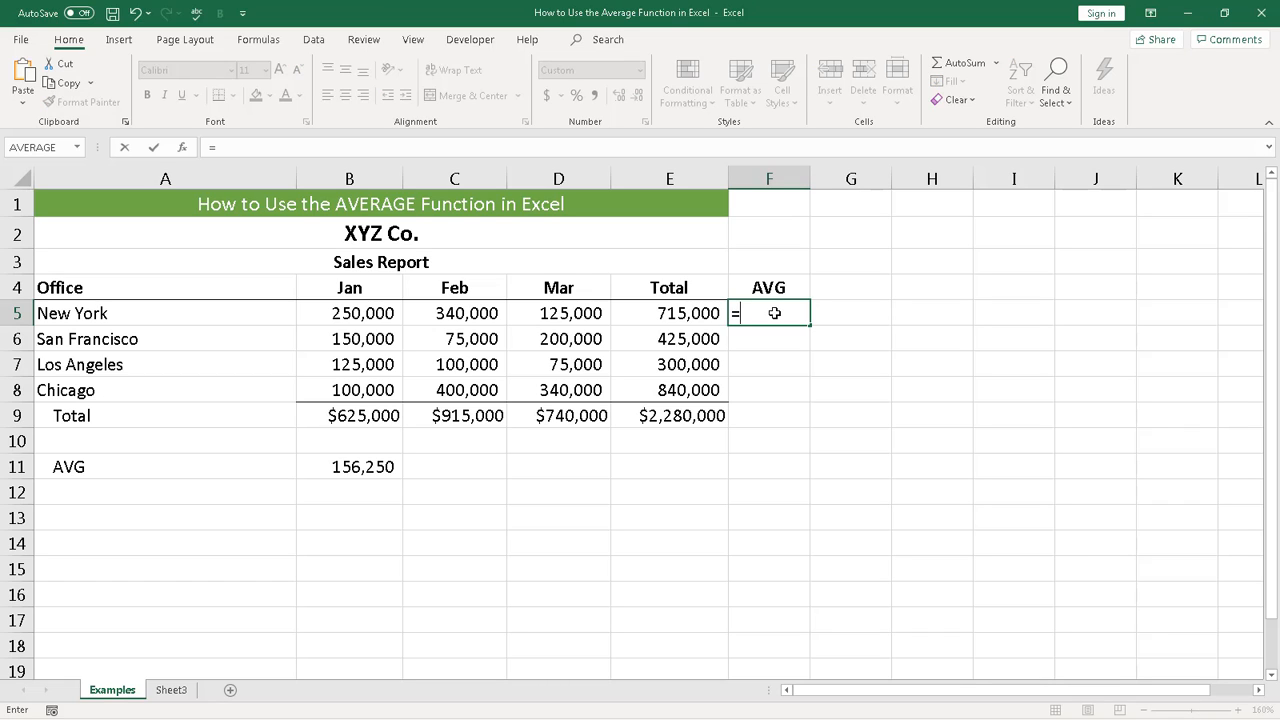
{"action": "type", "text": "AVERAGE"}
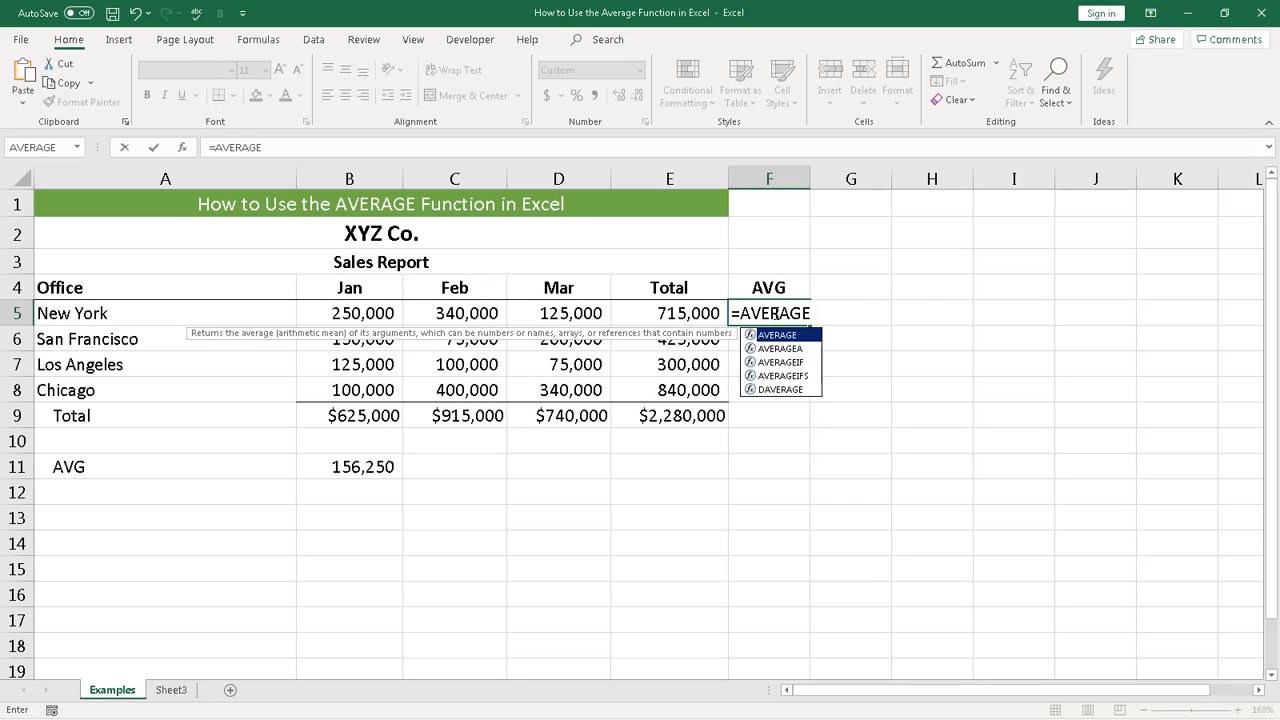
{"action": "type", "text": "("}
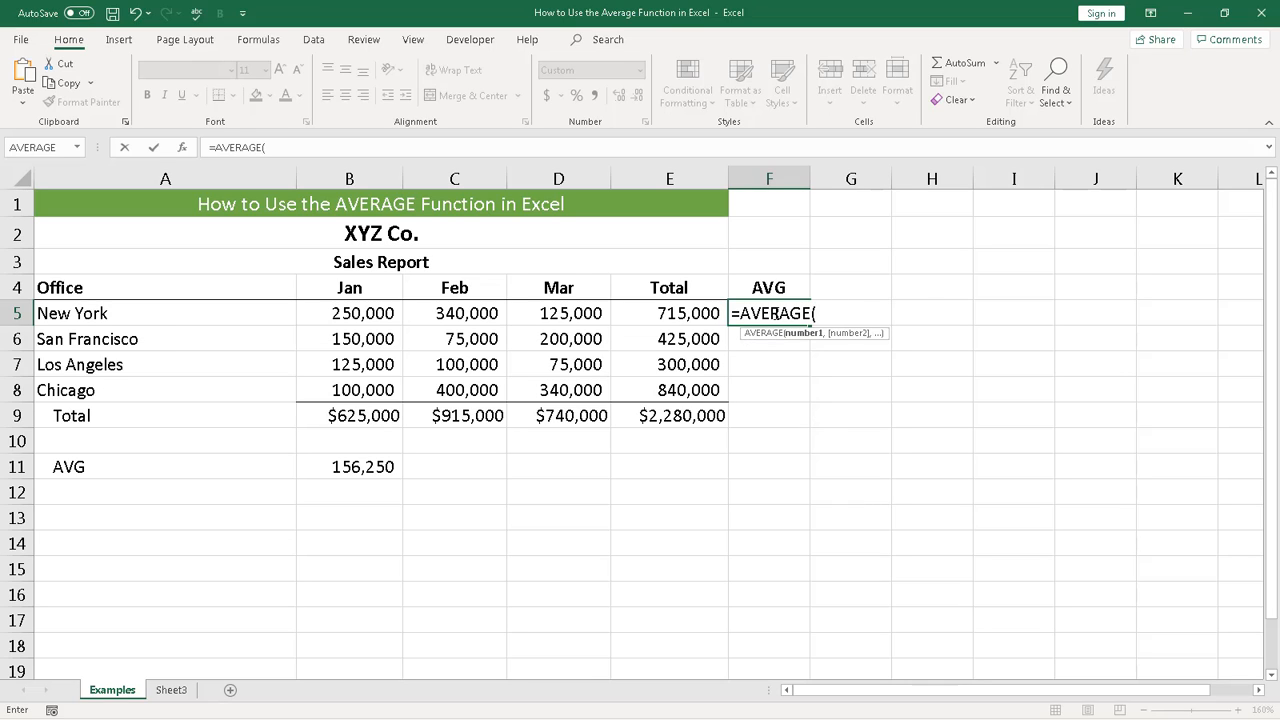
{"action": "left_click", "coordinate": [346, 314]}
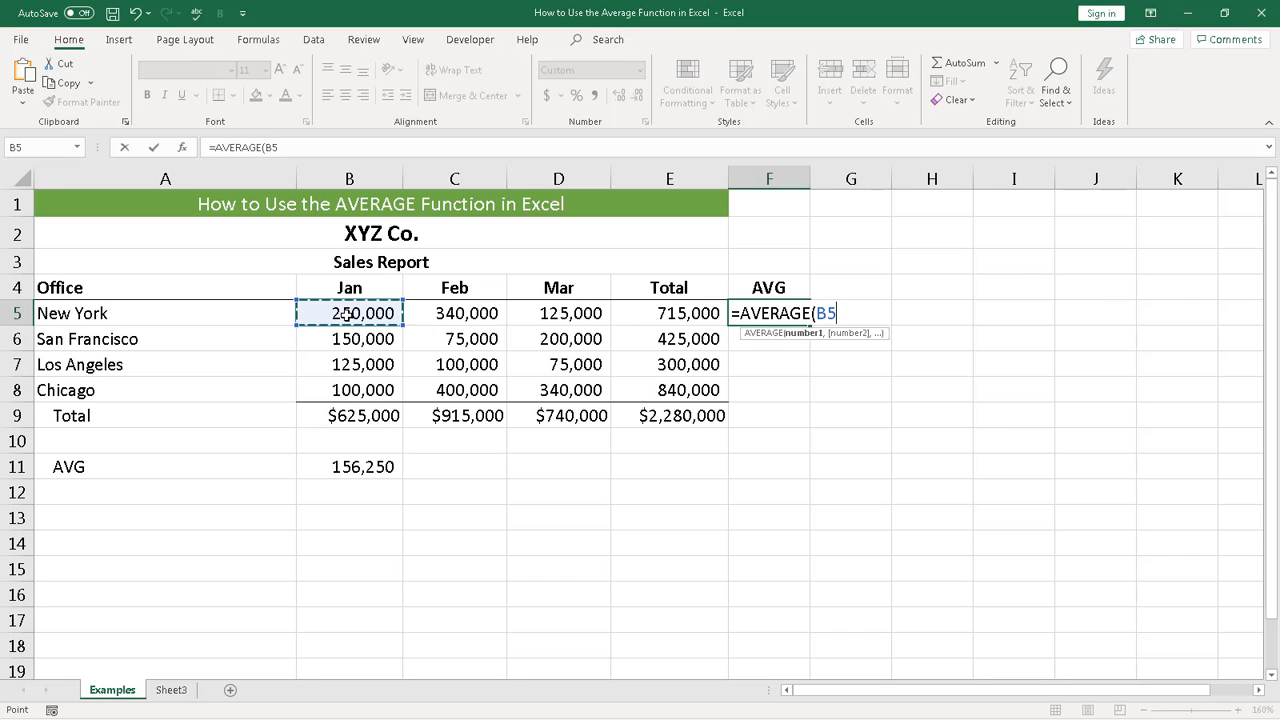
{"action": "left_click_drag", "start_coordinate": [346, 314], "coordinate": [573, 313]}
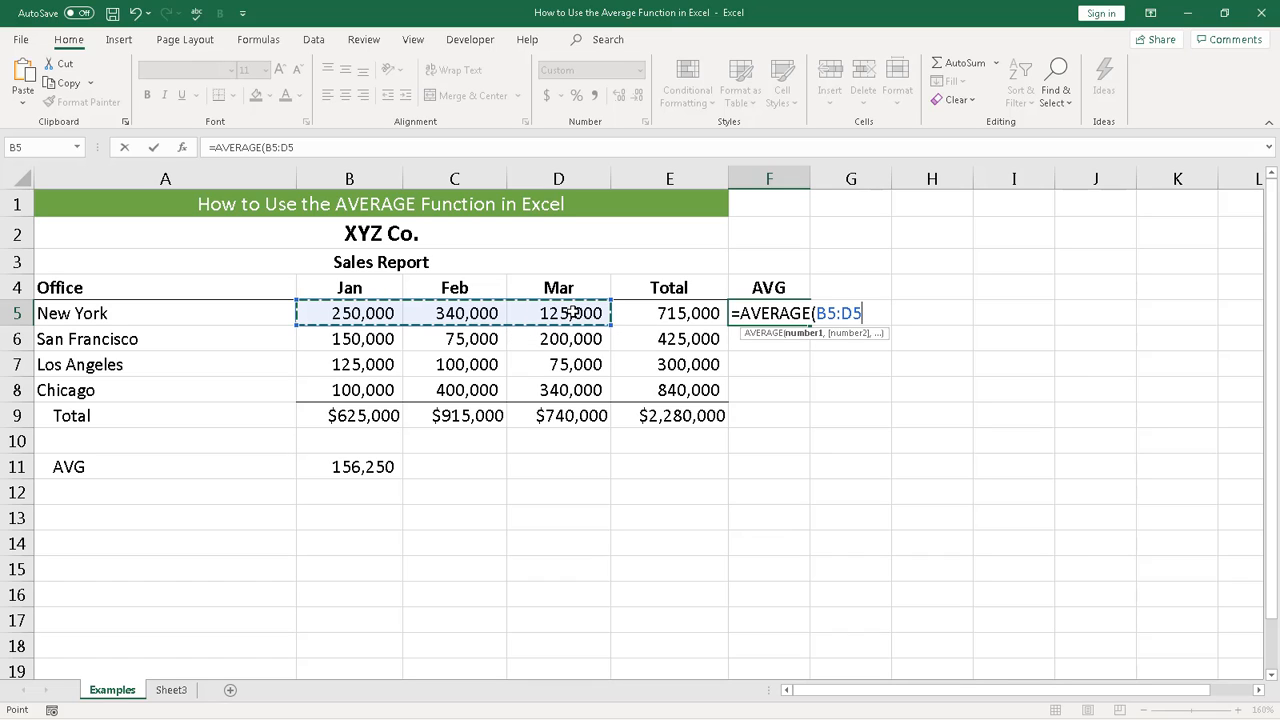
{"action": "type", "text": ")"}
{"action": "key", "text": "Return"}
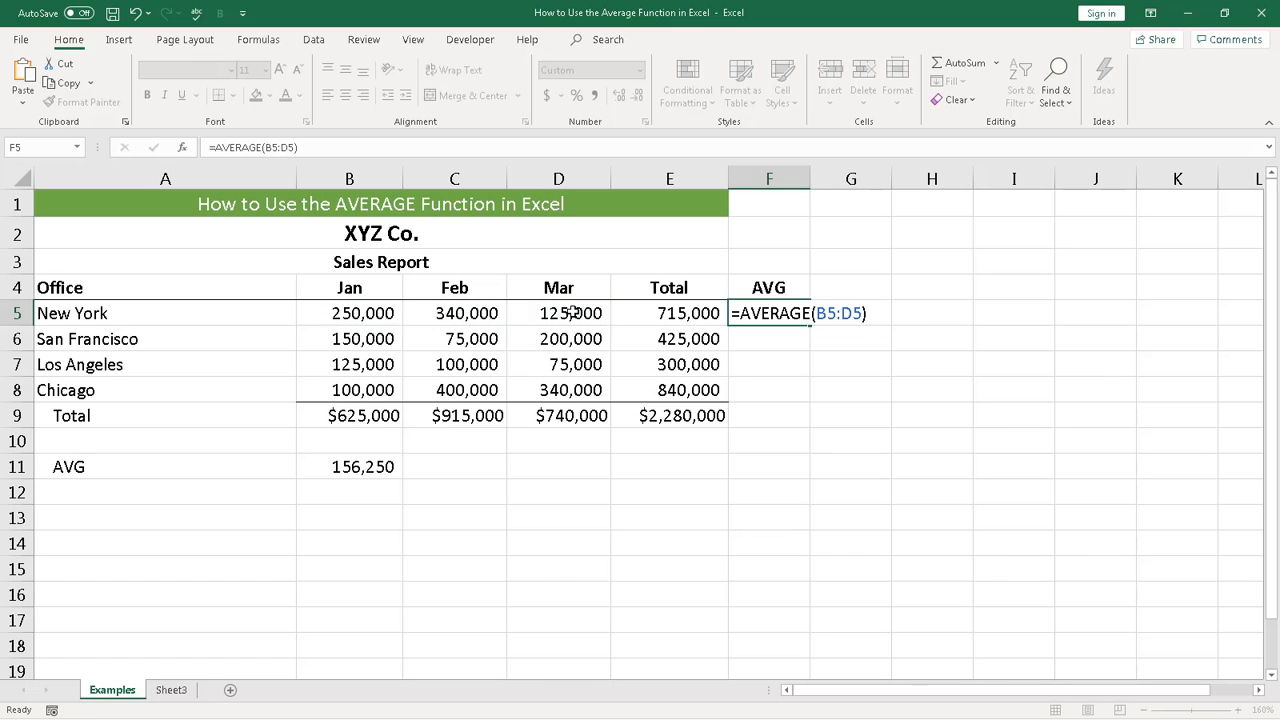
{"action": "left_click", "coordinate": [780, 312]}
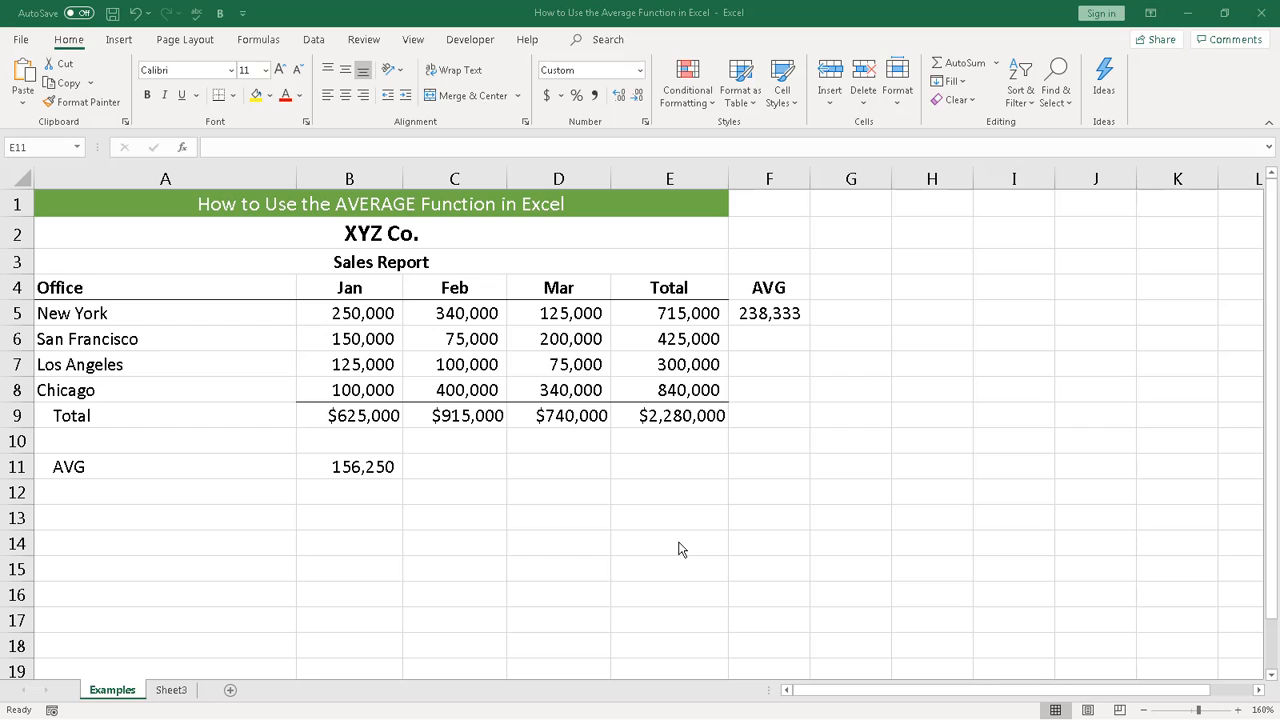
Enter =AVERAGE(E5:E8) in cell E11 to average the total sales per office.
{"action": "left_click", "coordinate": [661, 467]}
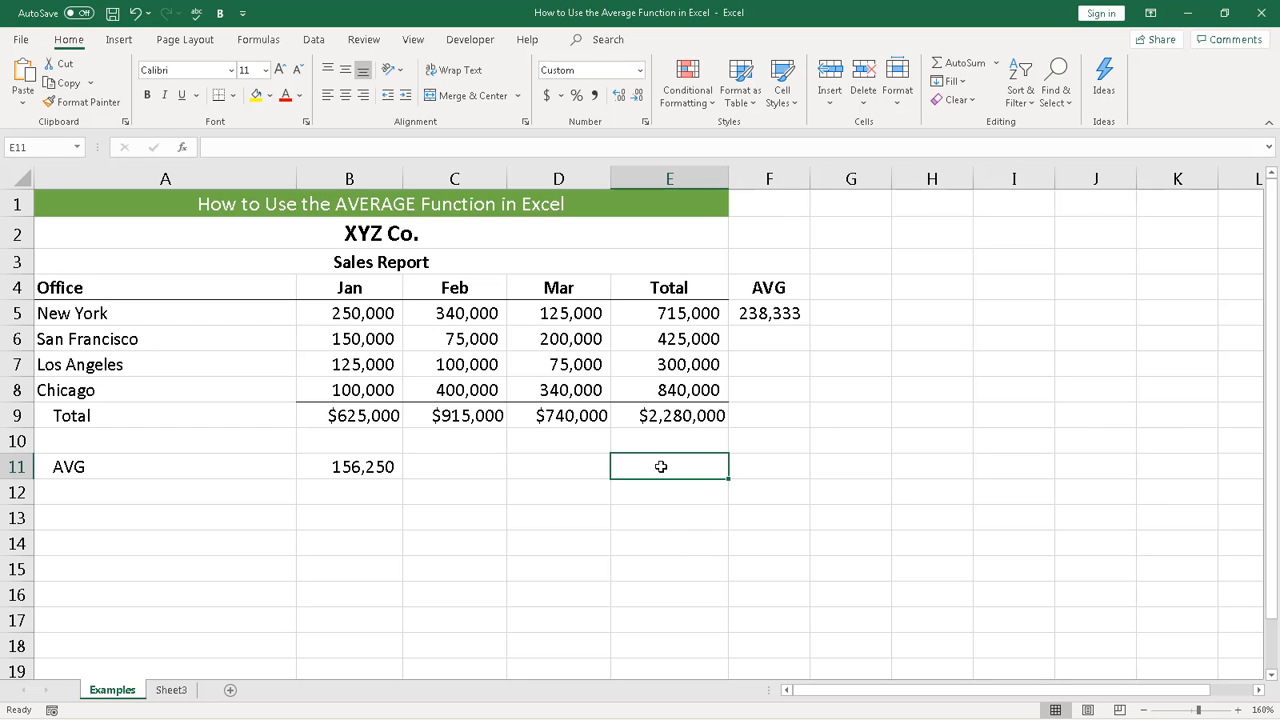
{"action": "type", "text": "=AVERA"}
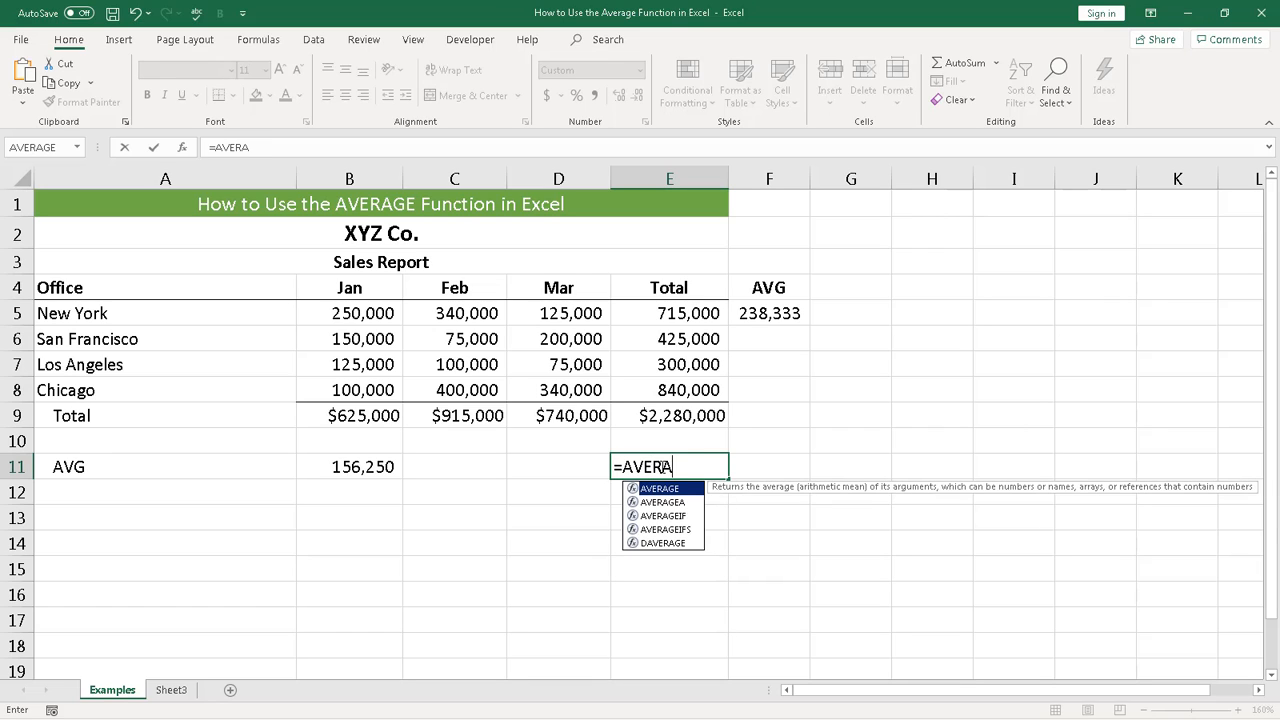
{"action": "type", "text": "GE("}
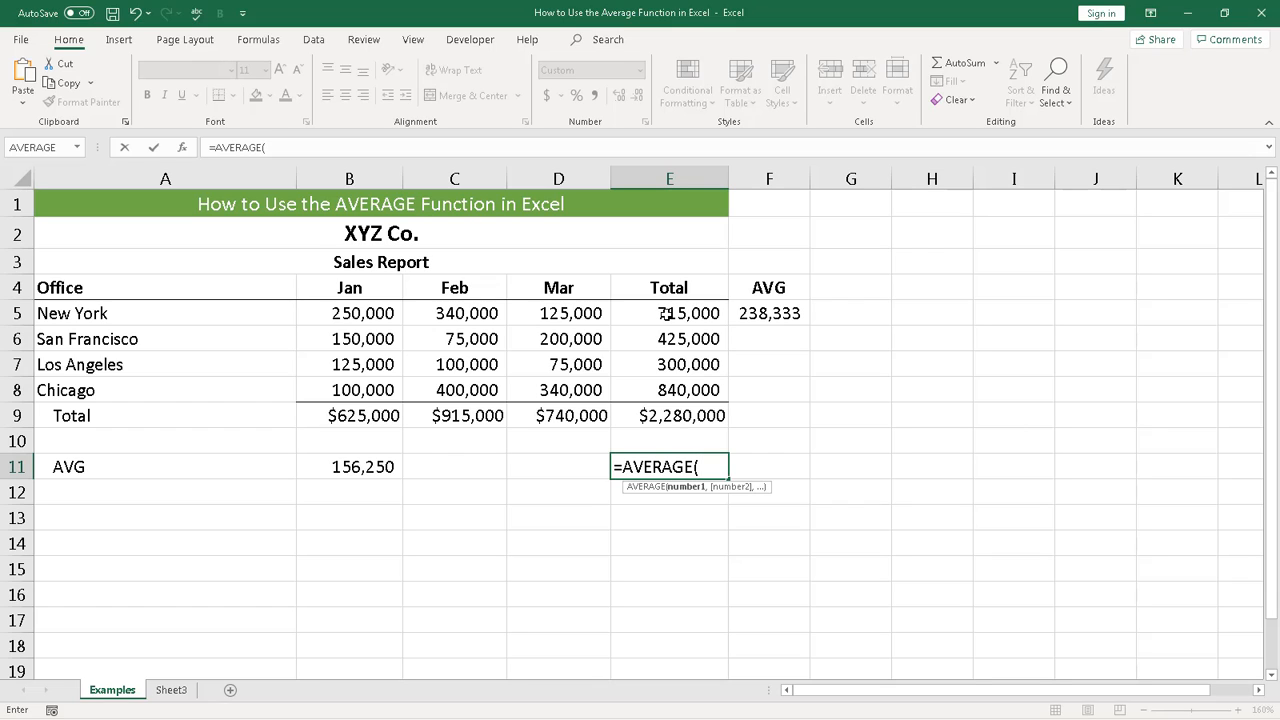
{"action": "left_click_drag", "start_coordinate": [665, 313], "coordinate": [658, 386]}
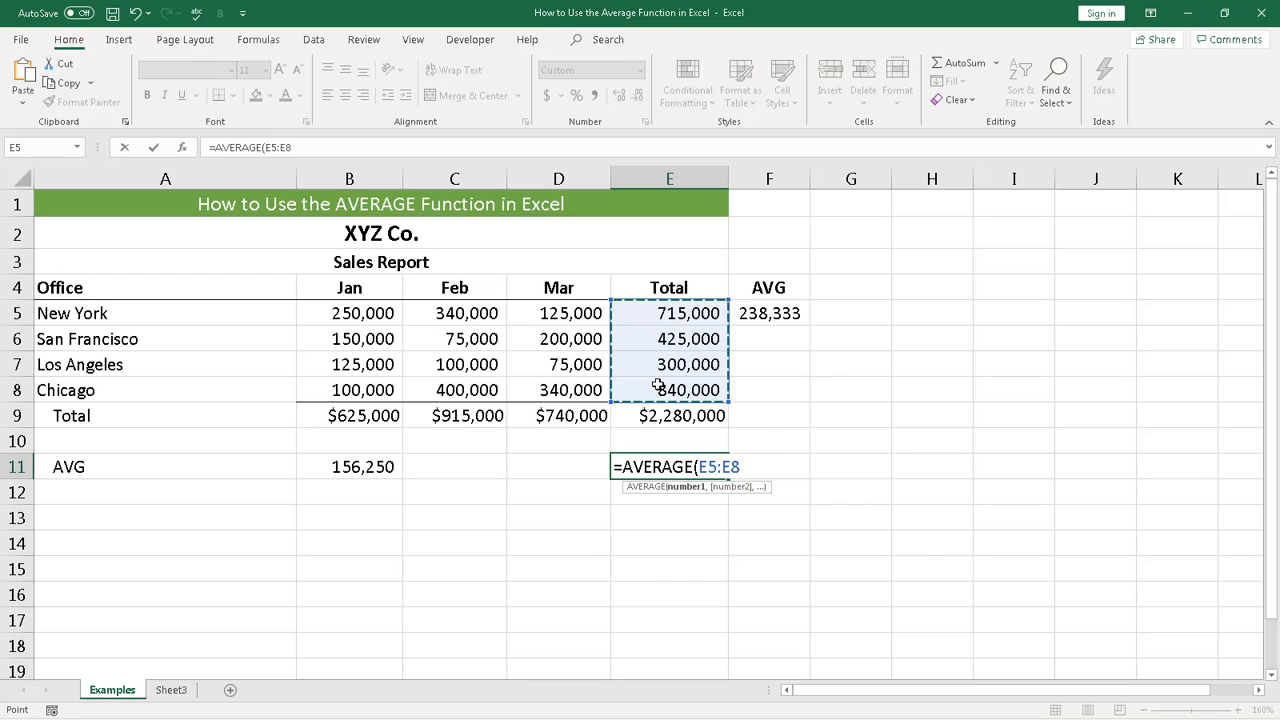
{"action": "type", "text": ")"}
{"action": "key", "text": "Tab"}
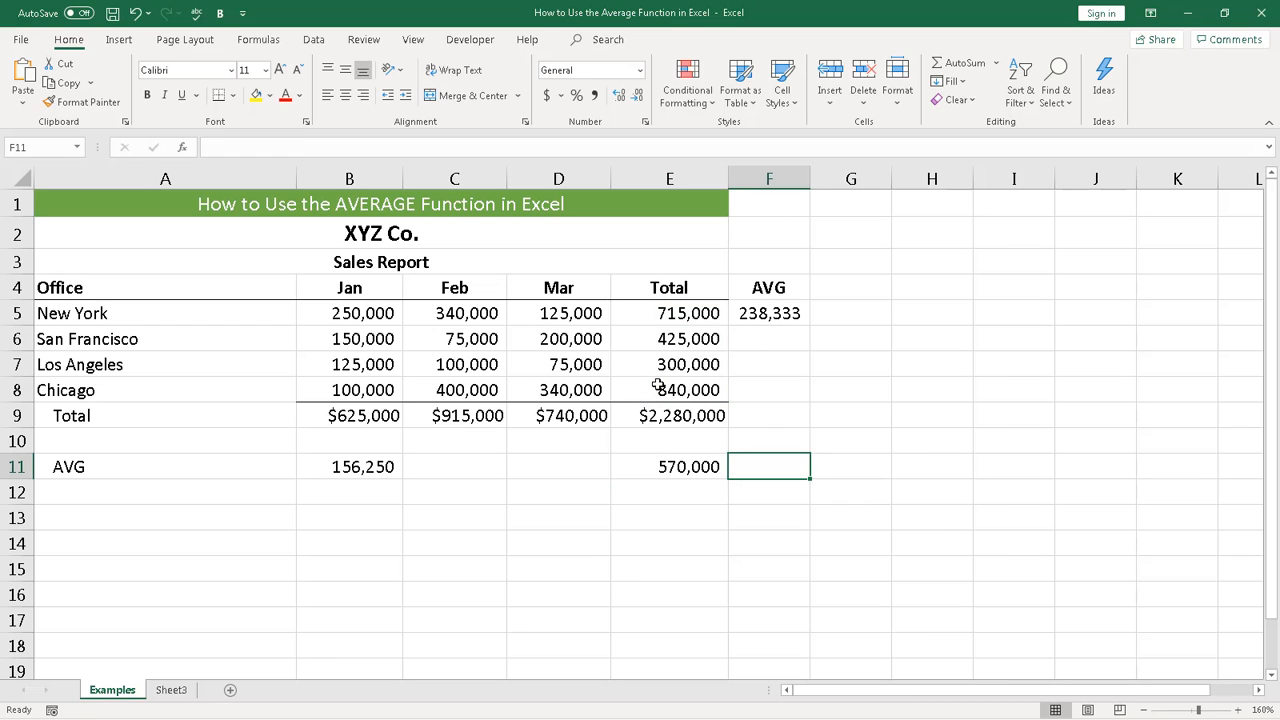
{"action": "left_click", "coordinate": [662, 466]}
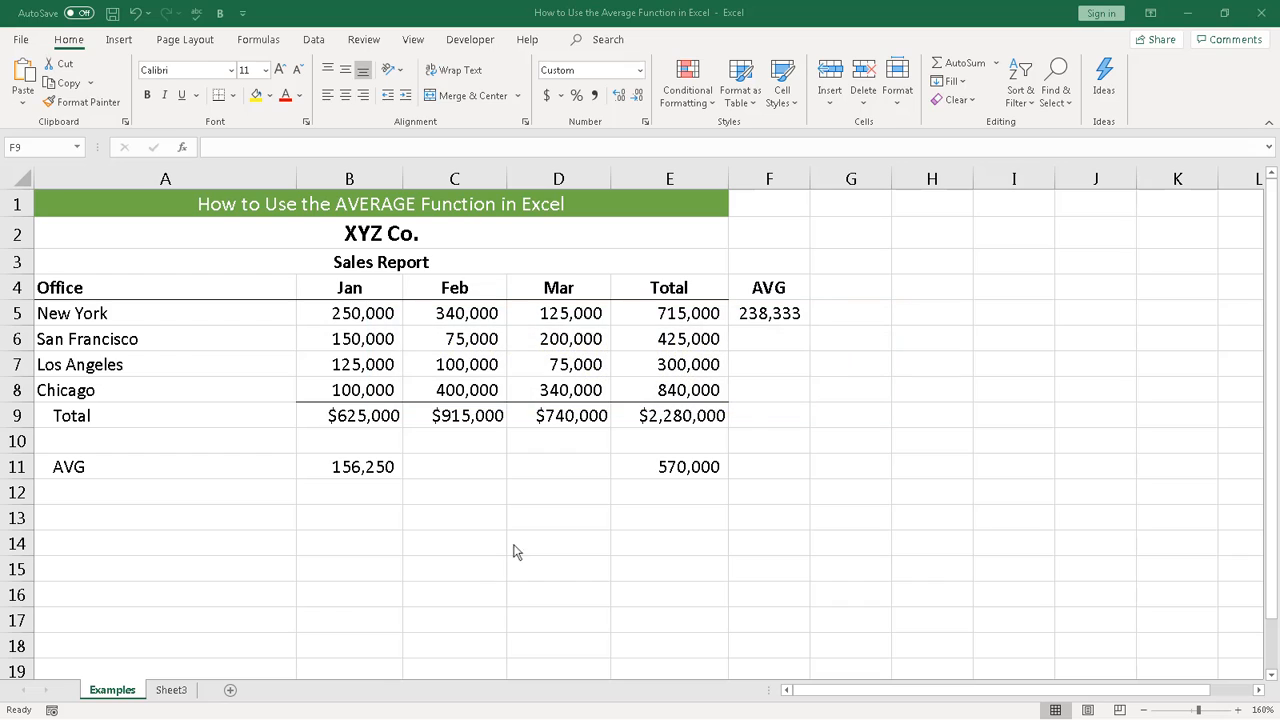
Enter =AVERAGE(B9:D9) in cell F9 to average the monthly sales totals, and save the workbook.
{"action": "left_click", "coordinate": [748, 415]}
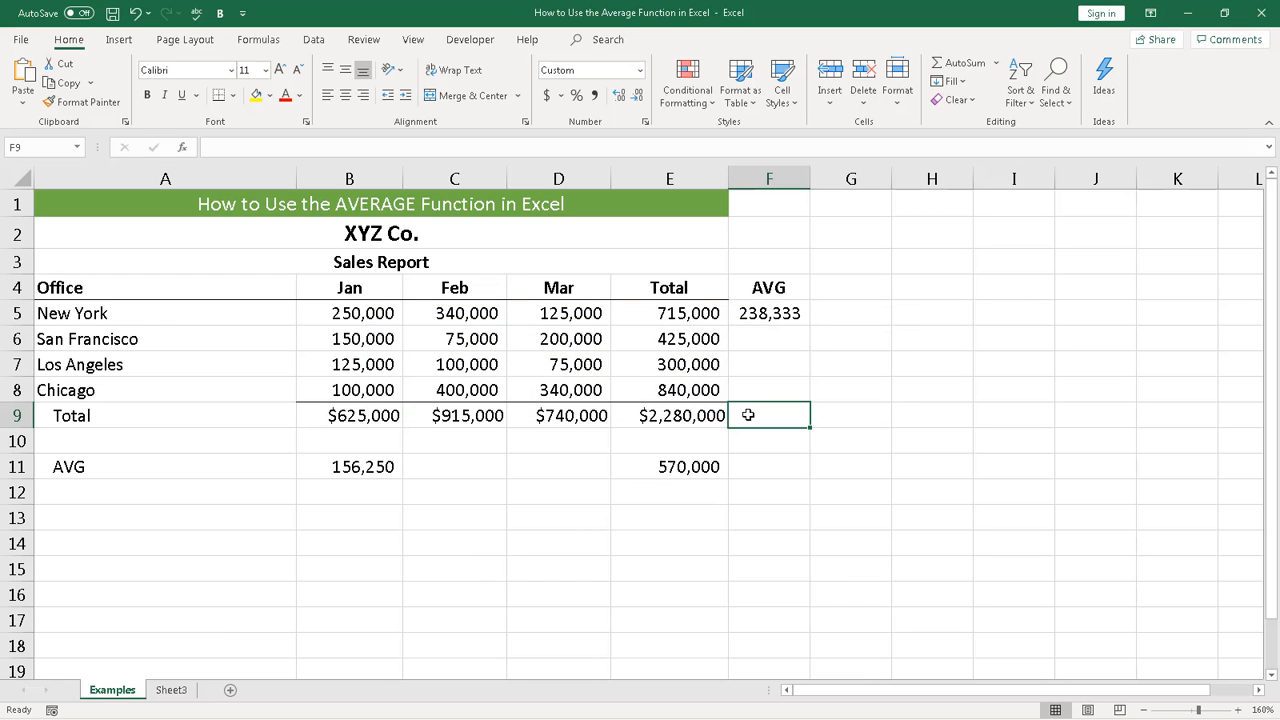
{"action": "type", "text": "=AVERAGE"}
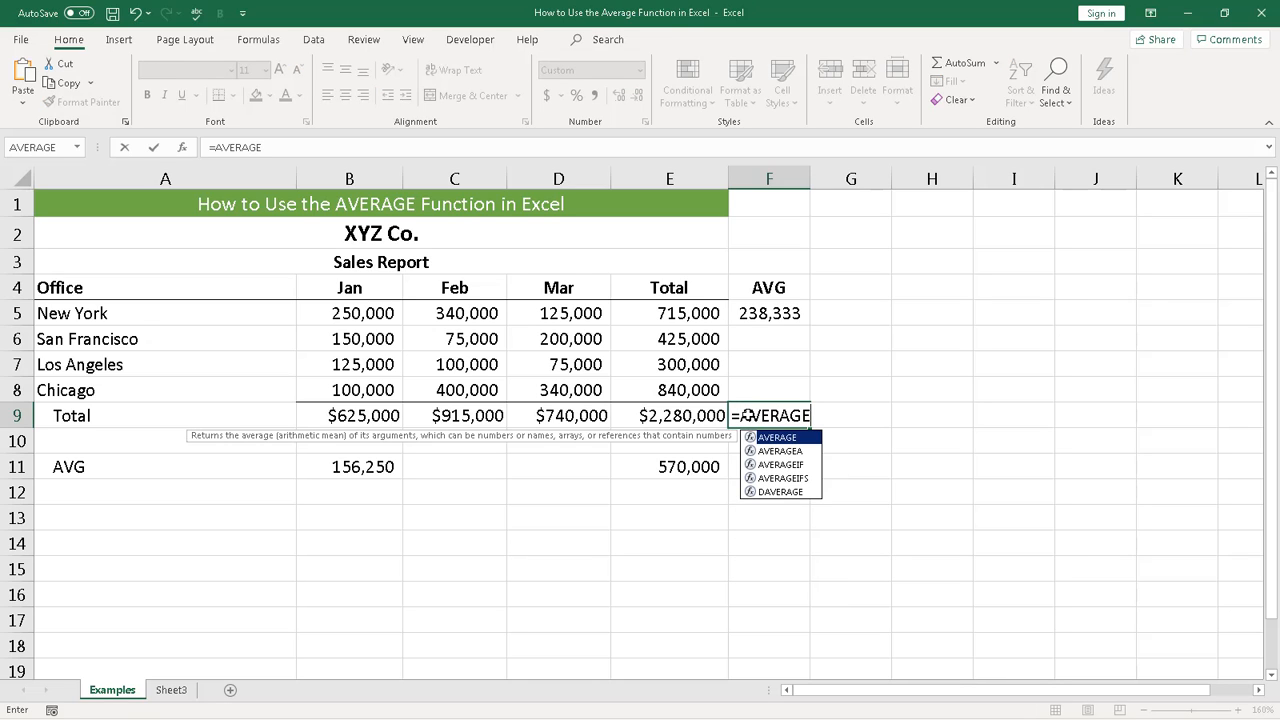
{"action": "type", "text": "("}
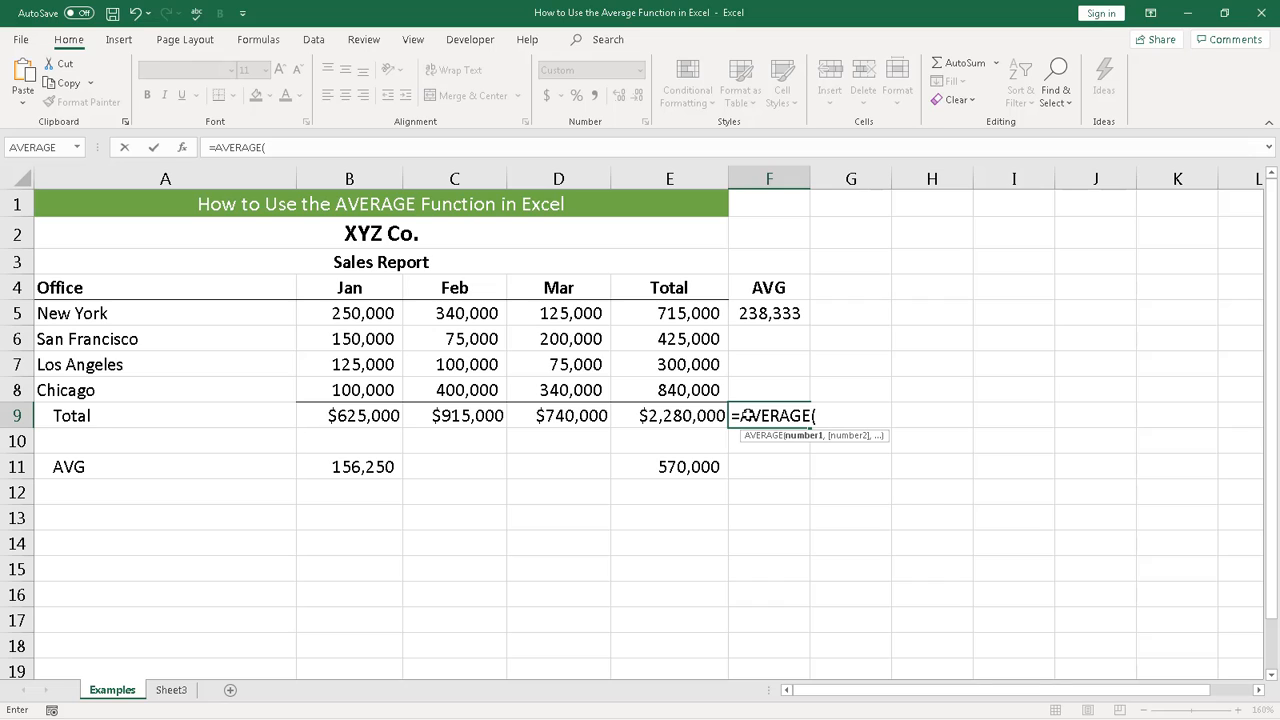
{"action": "left_click", "coordinate": [355, 417]}
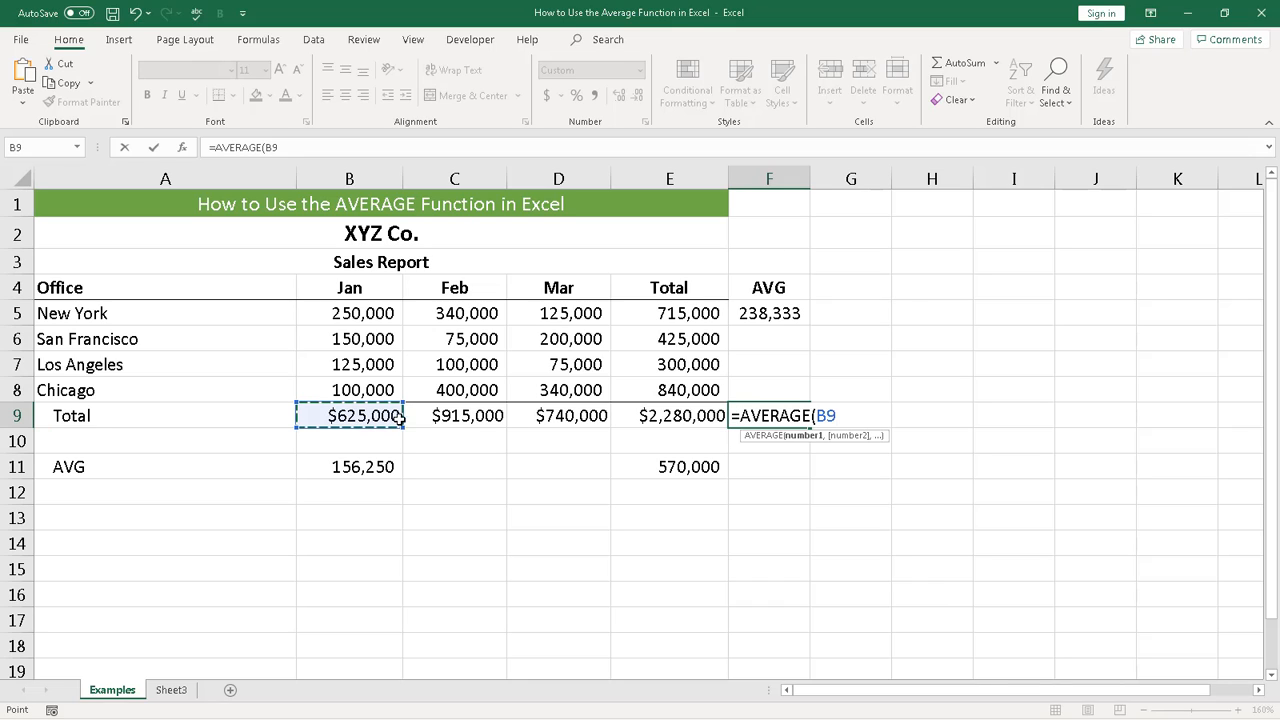
{"action": "left_click_drag", "start_coordinate": [400, 418], "coordinate": [550, 418]}
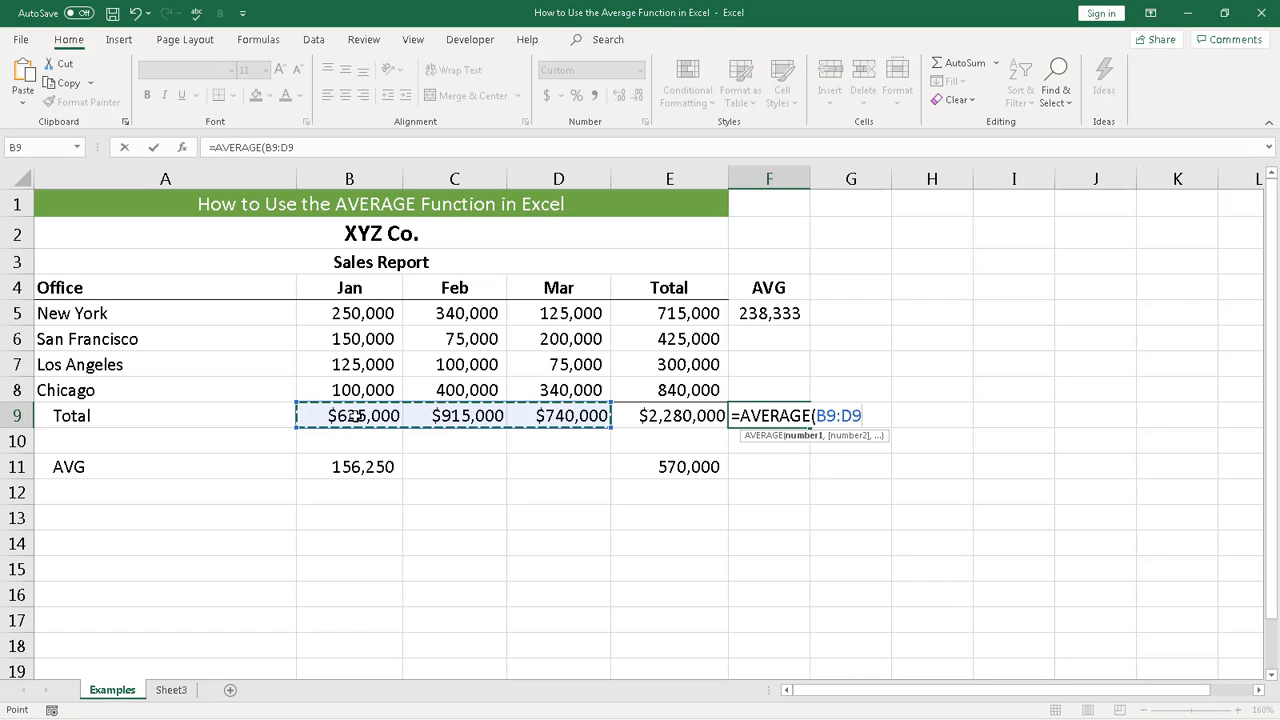
{"action": "type", "text": ")"}
{"action": "key", "text": "Tab"}
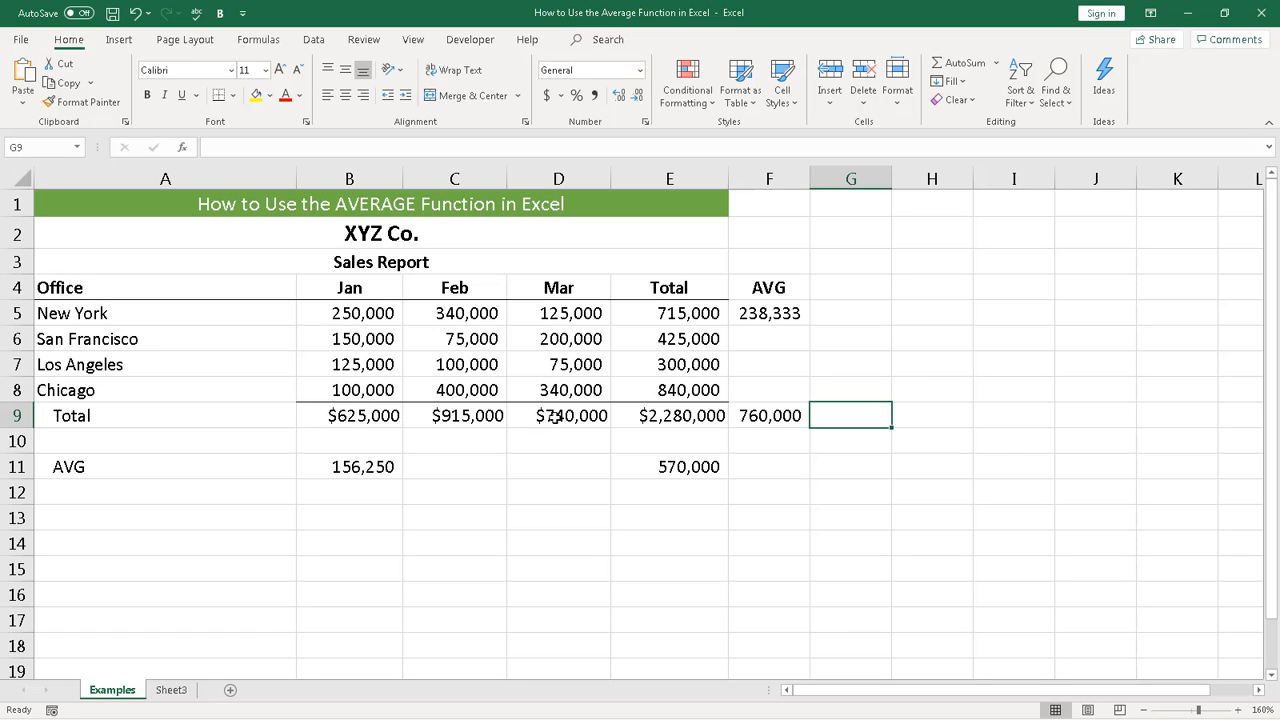
{"action": "key", "text": "ctrl+s"}
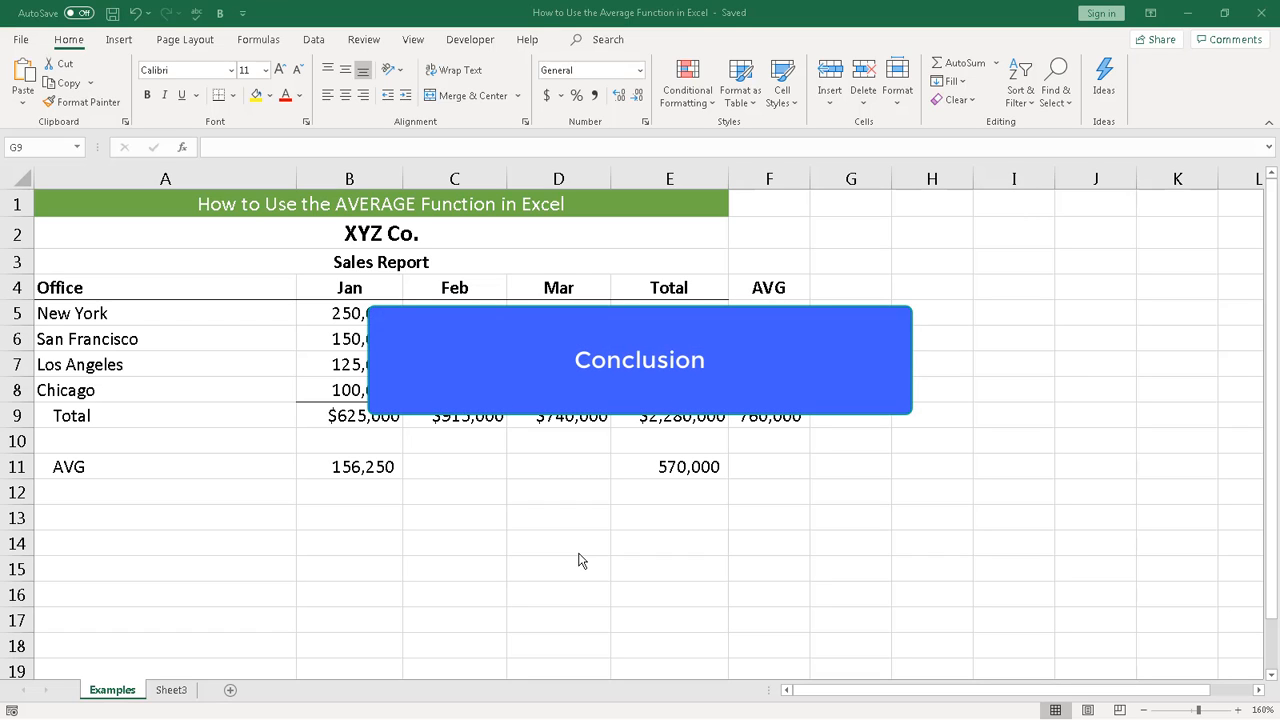